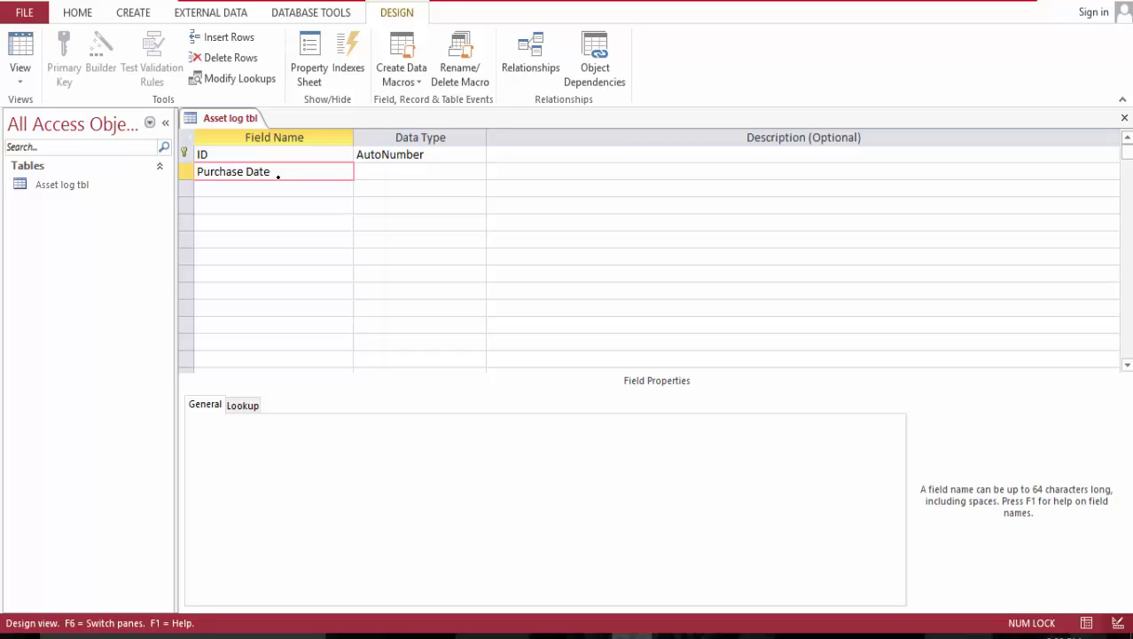
# - Add the fields Asset Name, Cost, Salvage Value and Life to the table below Purchase Date
pyautogui.press('Down')
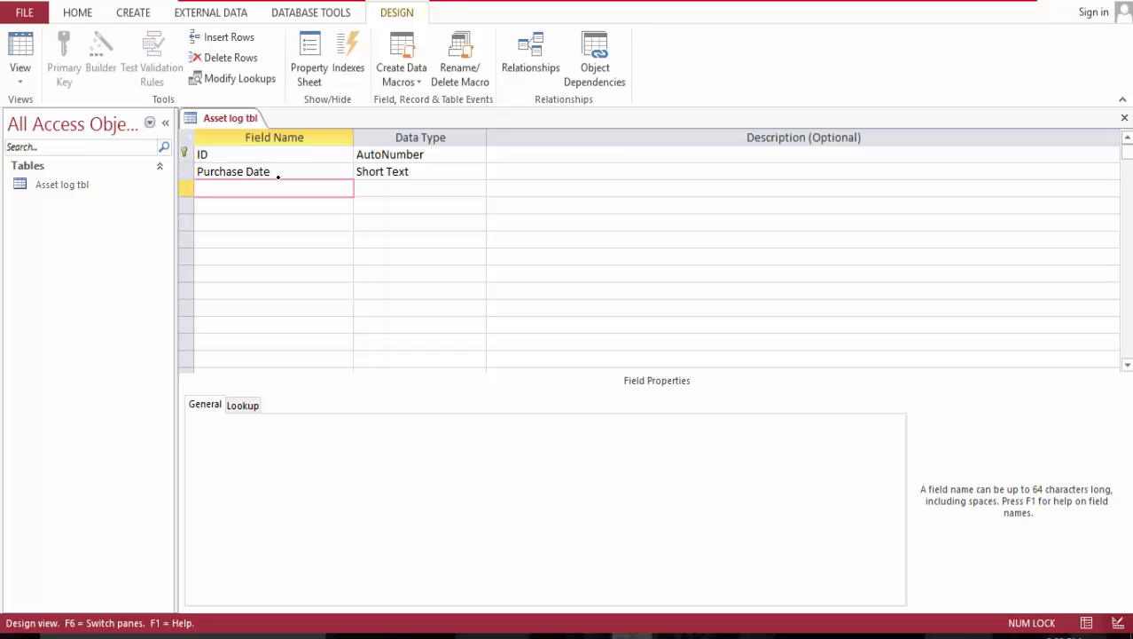
pyautogui.write('Asset Name')
pyautogui.press('Down')
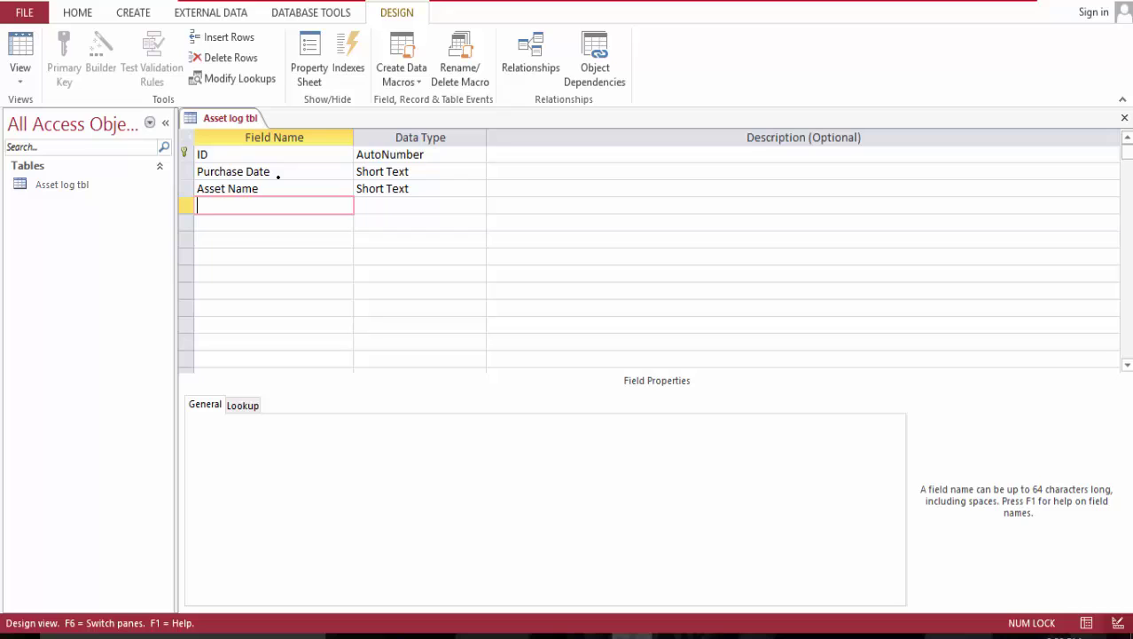
pyautogui.write('Cost')
pyautogui.press('Down')
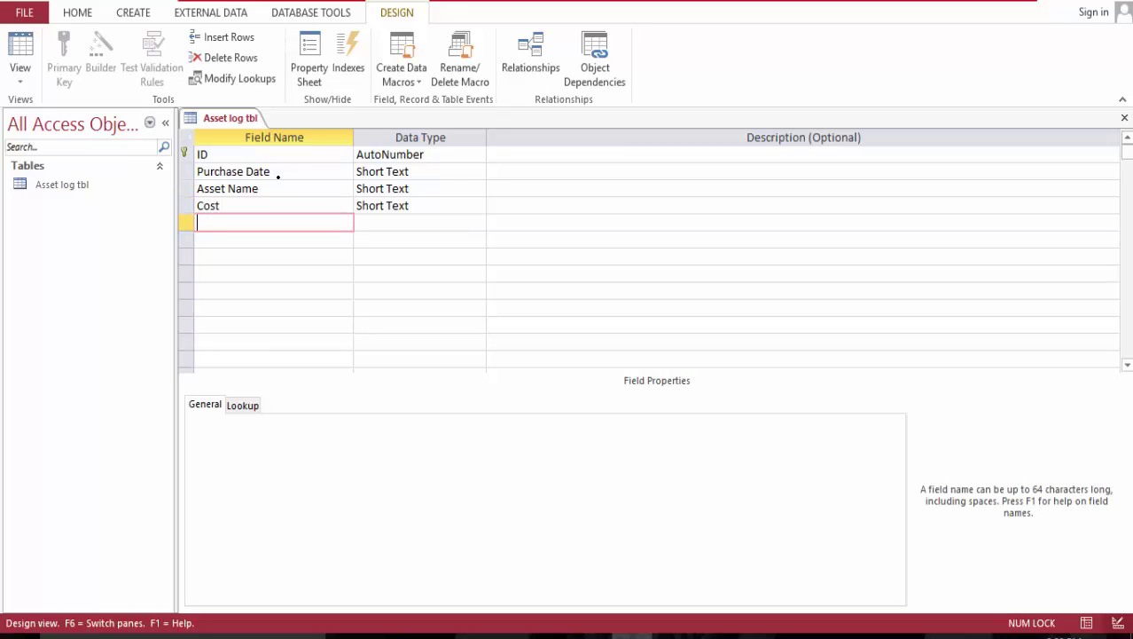
pyautogui.write('Salvage Value')
pyautogui.press('Down')
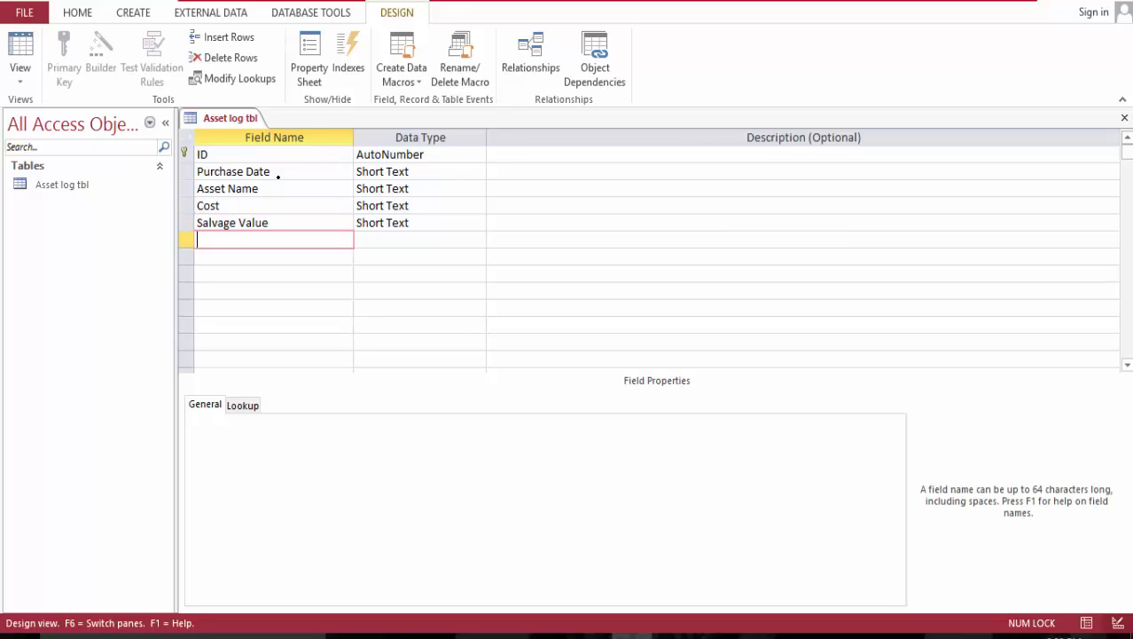
pyautogui.write('Life')
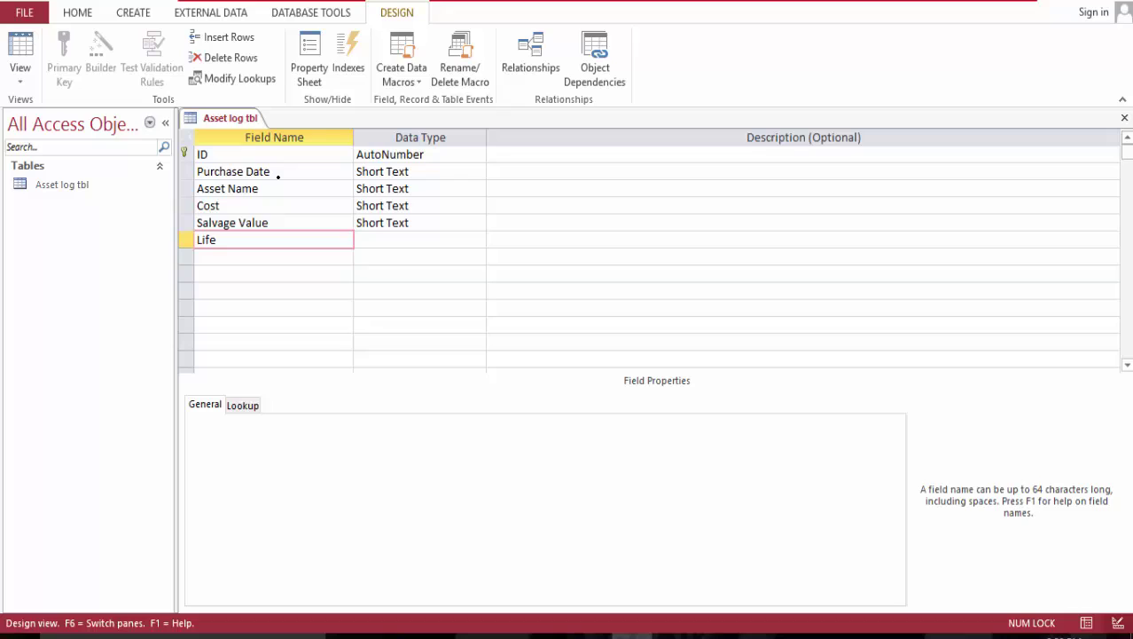
pyautogui.press('Down')
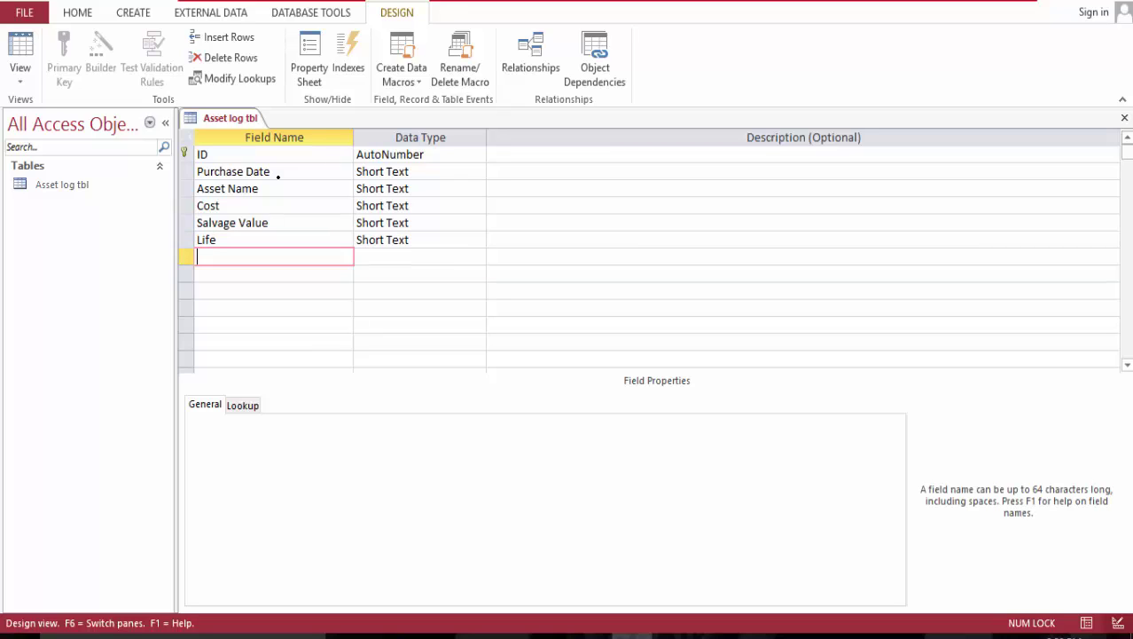
# - Add a field named Depreciation per year below Life, keeping the default data type
pyautogui.write('Depreciation per')
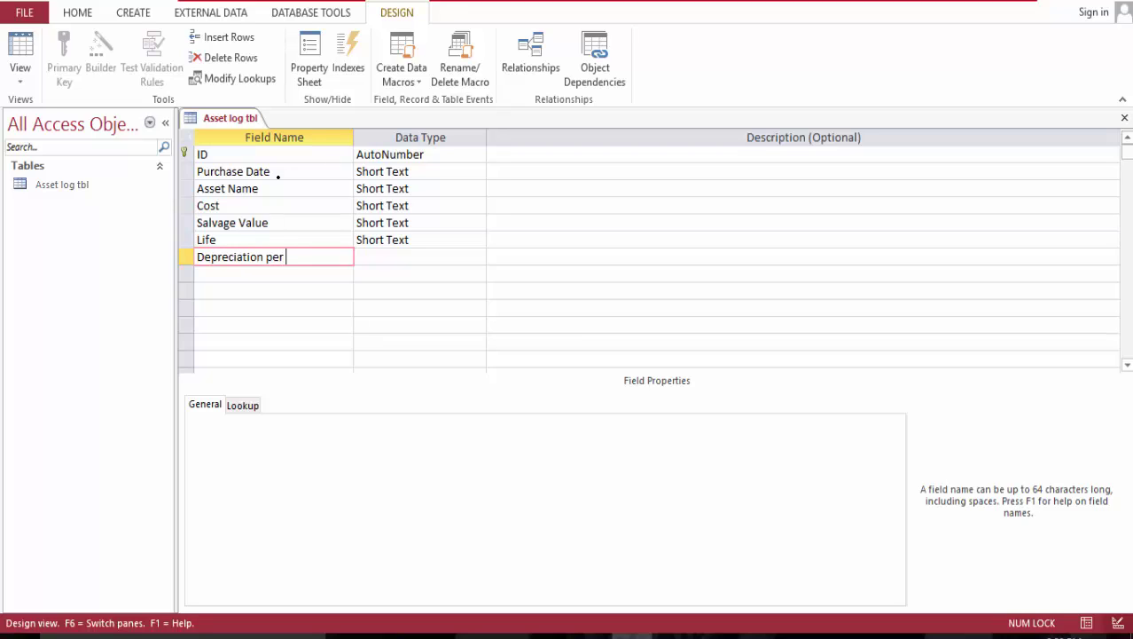
pyautogui.write(' year')
pyautogui.click(868, 277)
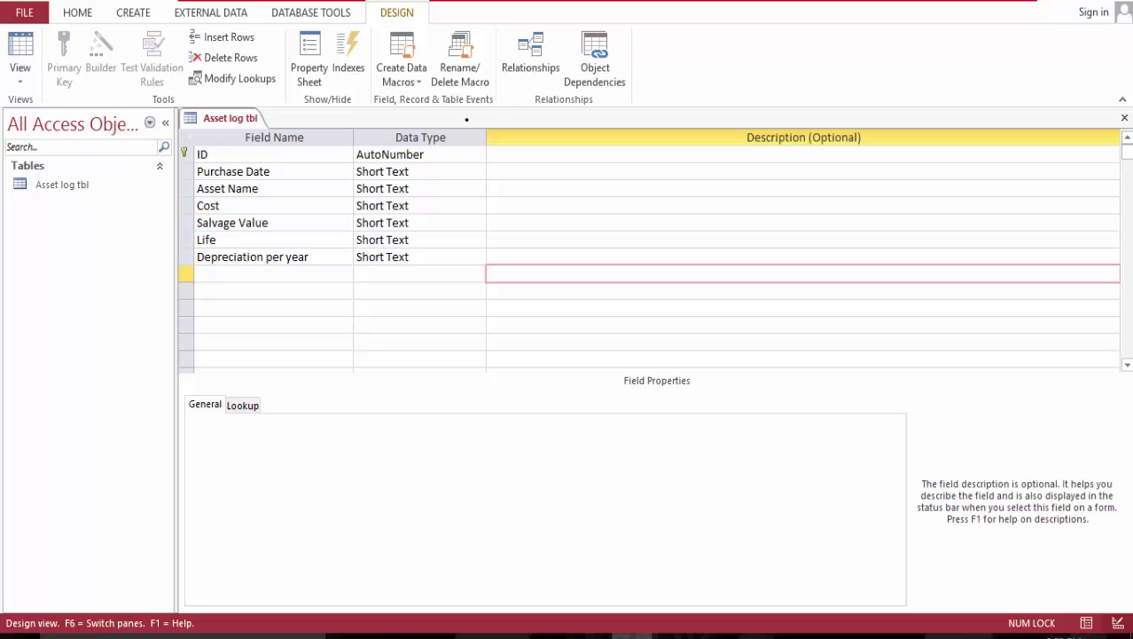
# - Set the data type of Purchase Date to Date/Time and of Cost to Currency
pyautogui.click(478, 169)
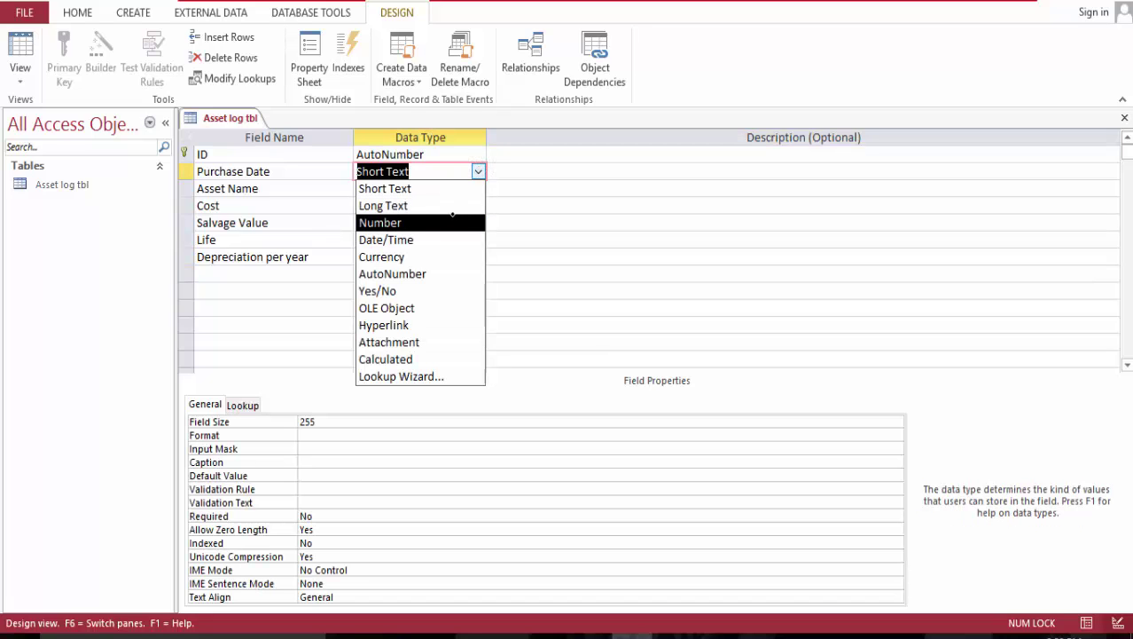
pyautogui.click(442, 237)
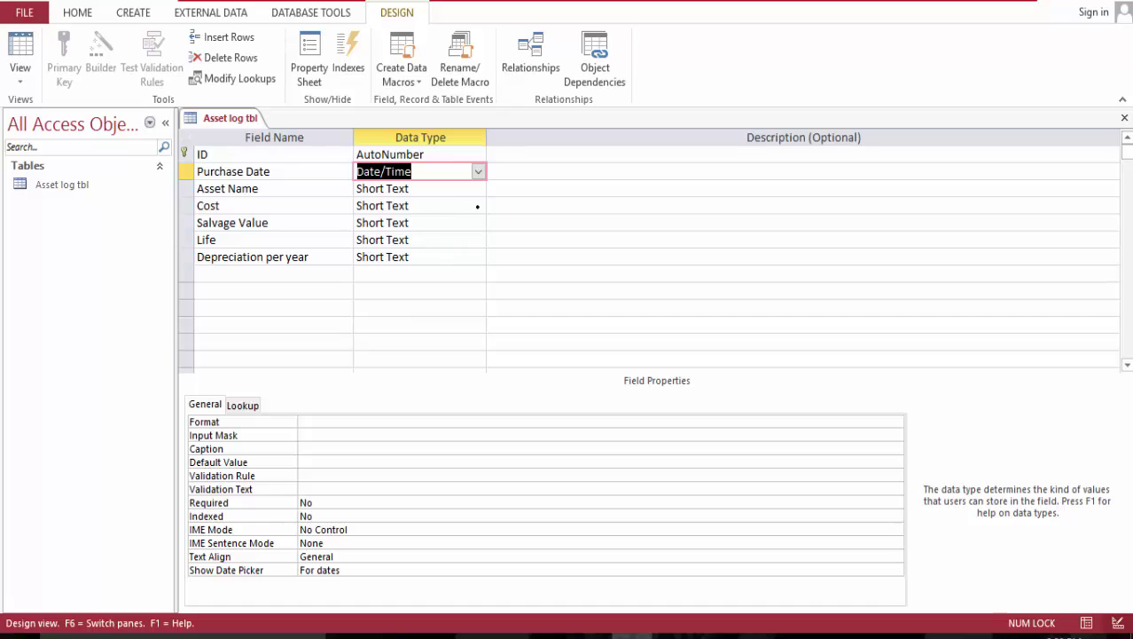
pyautogui.click(477, 206)
pyautogui.click(477, 206)
pyautogui.click(431, 287)
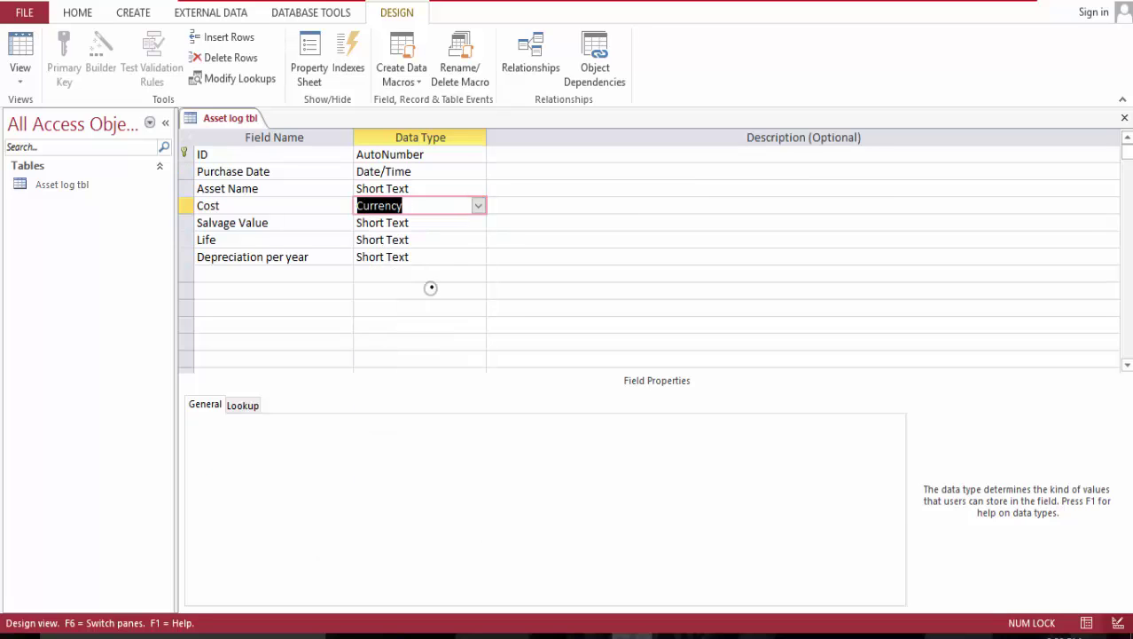
# - Set the data type of Salvage Value to Currency and of Life to Number
pyautogui.click(478, 222)
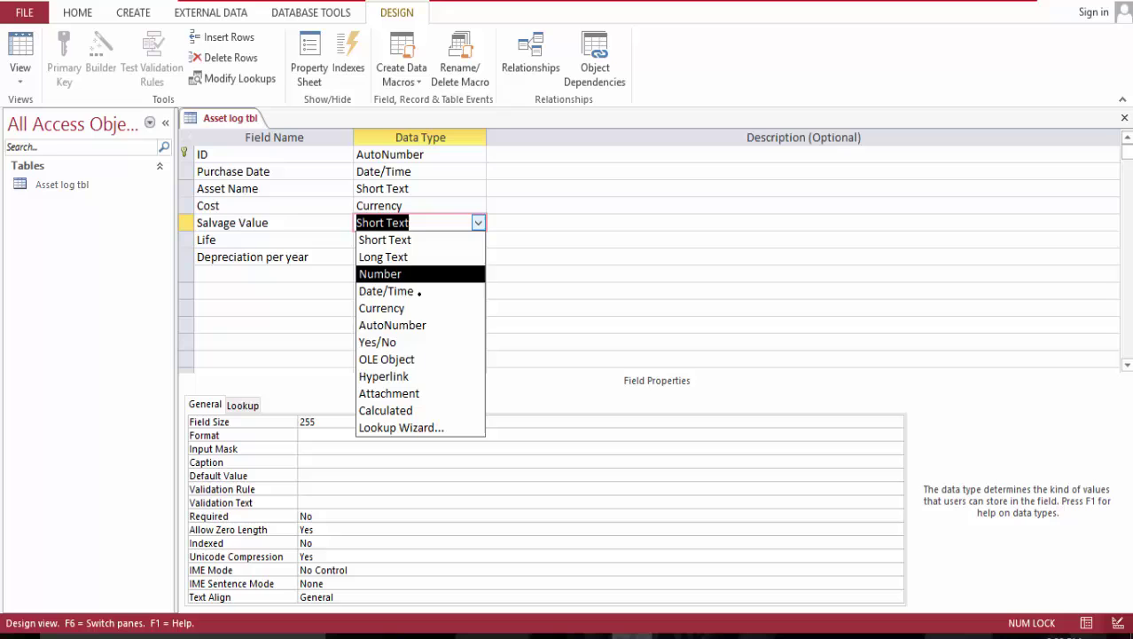
pyautogui.click(420, 306)
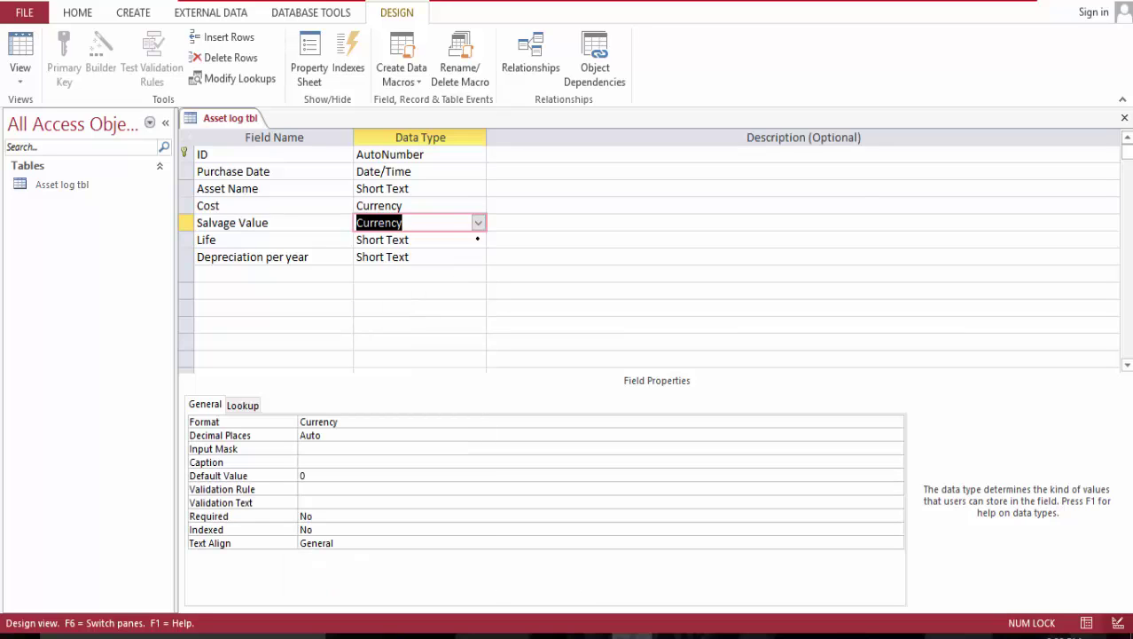
pyautogui.click(480, 239)
pyautogui.click(434, 291)
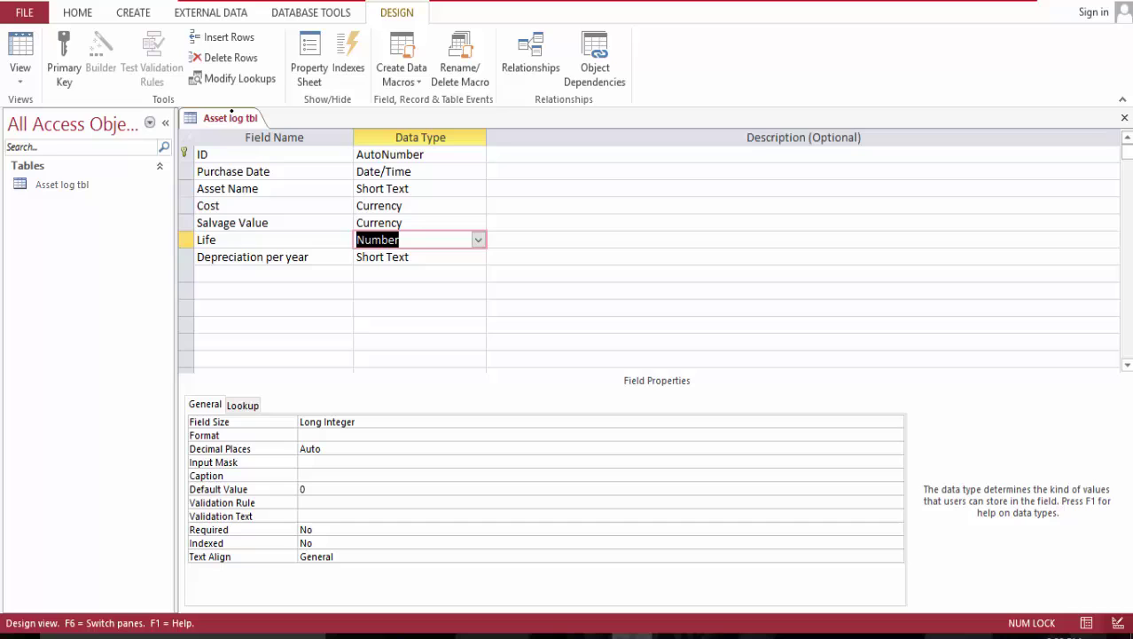
# - Delete the Depreciation per year field from the table design
pyautogui.rightClick(233, 114)
pyautogui.click(260, 130)
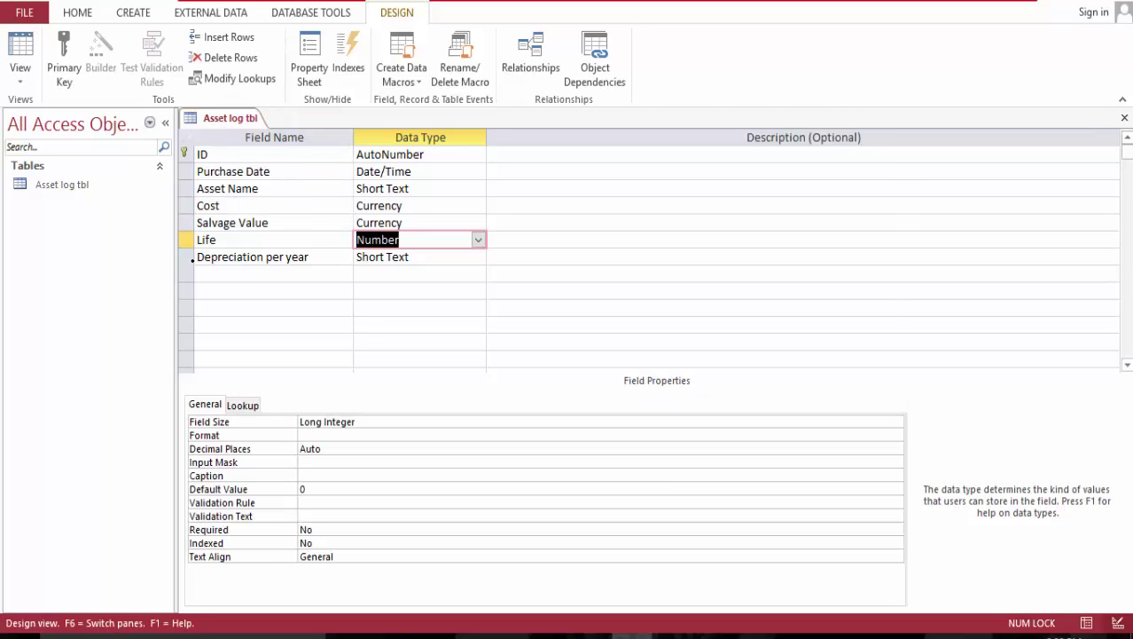
pyautogui.click(185, 258)
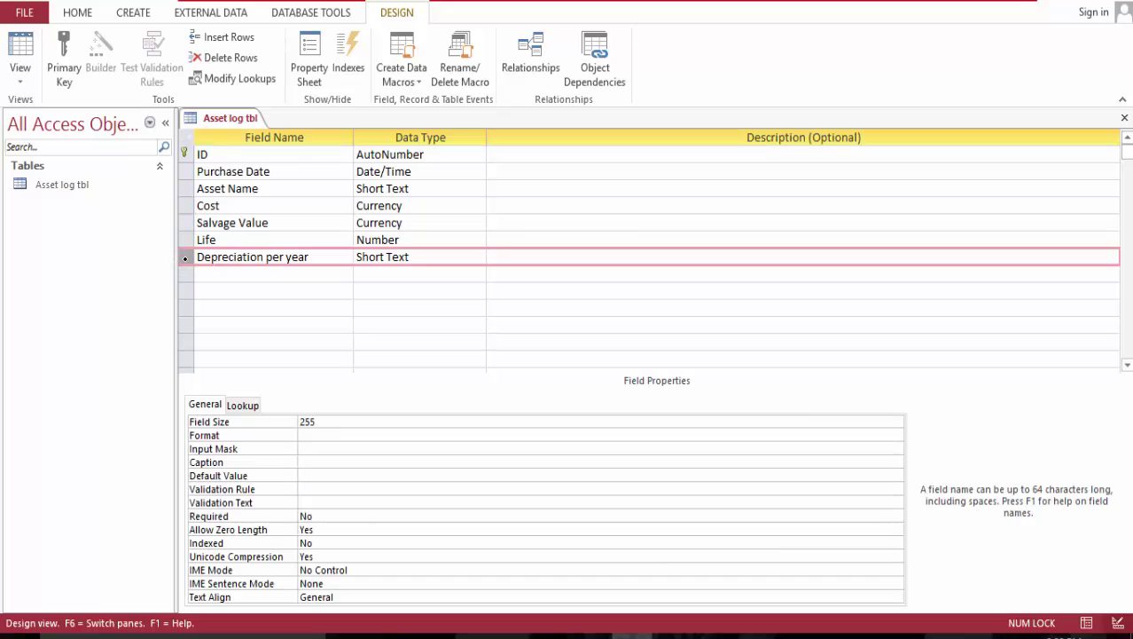
pyautogui.rightClick(185, 258)
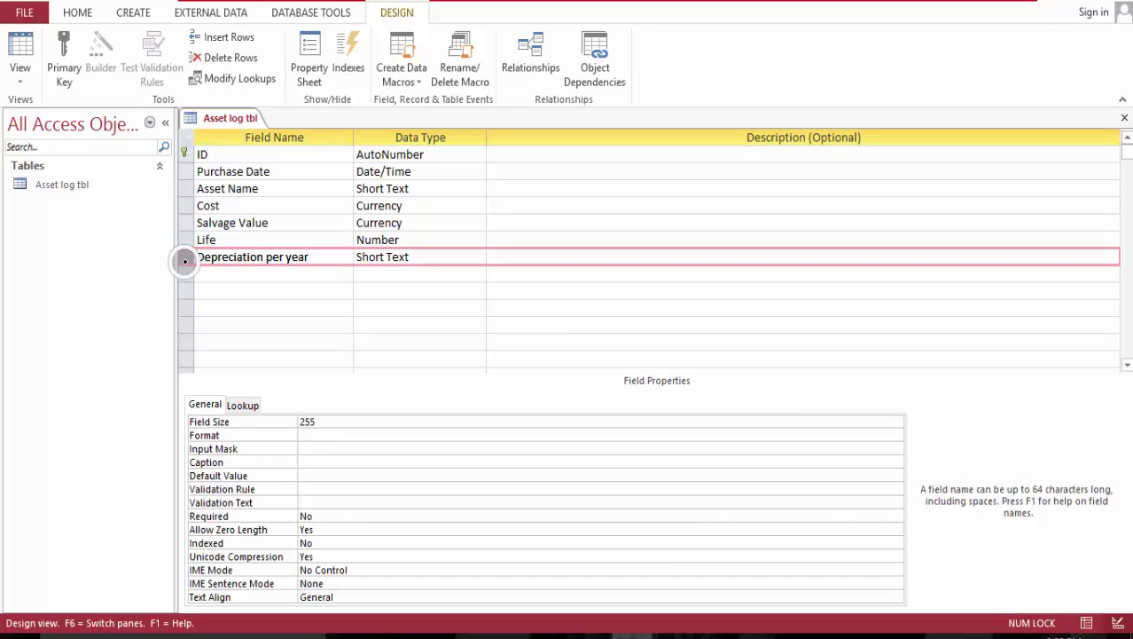
pyautogui.click(124, 380)
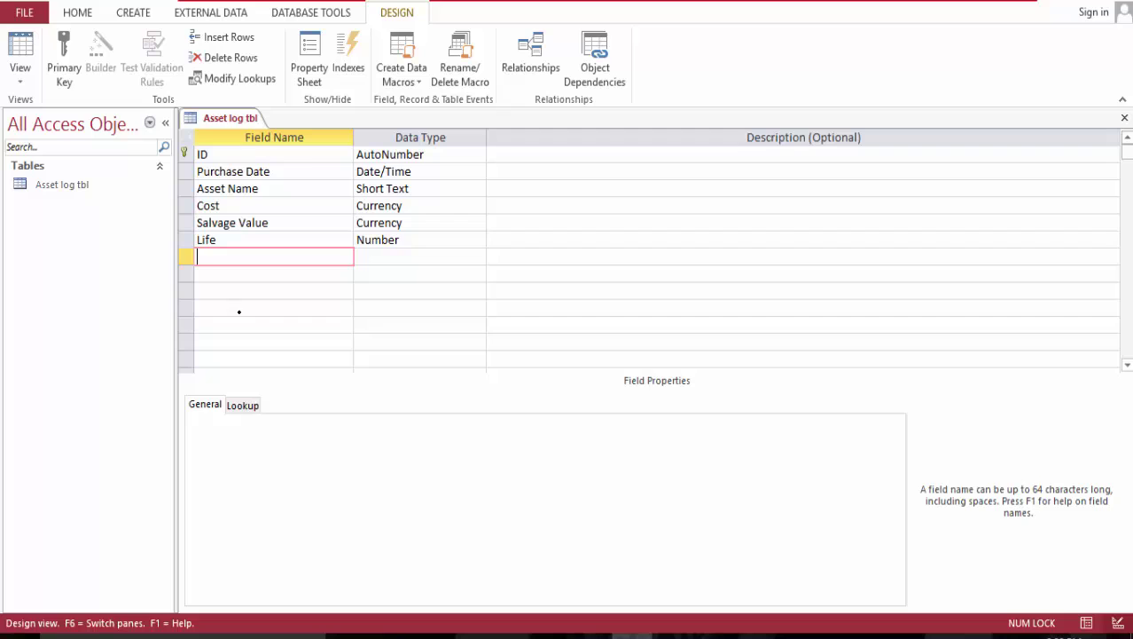
# - Add a Depreciation per year field below Life with the Calculated data type
pyautogui.click(479, 256)
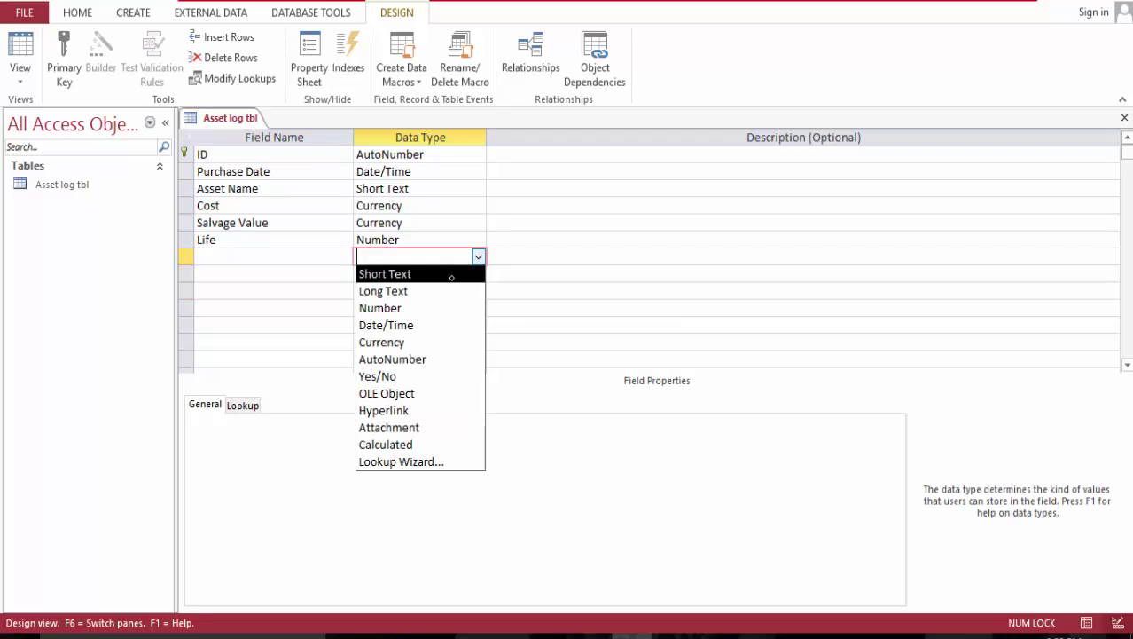
pyautogui.click(297, 259)
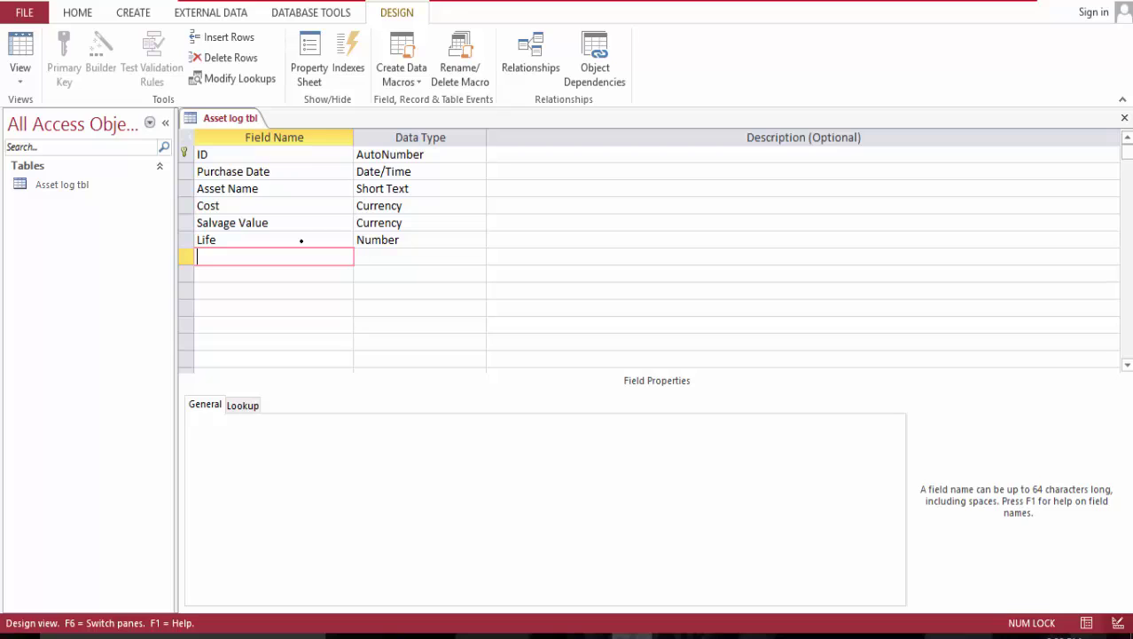
pyautogui.write('Deprec')
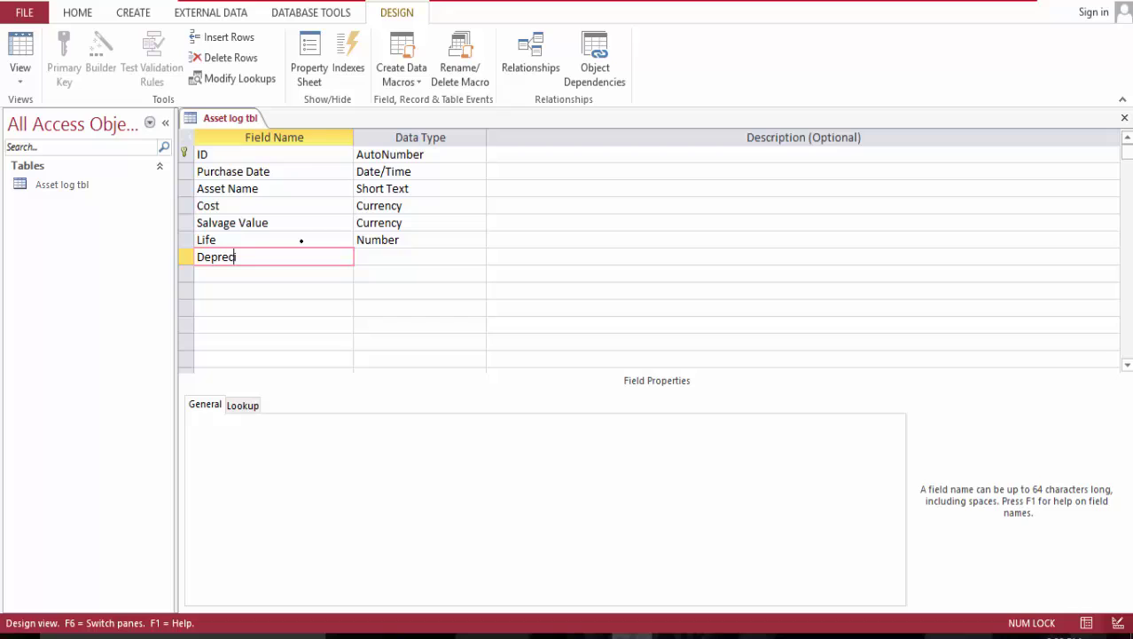
pyautogui.write('iation per year')
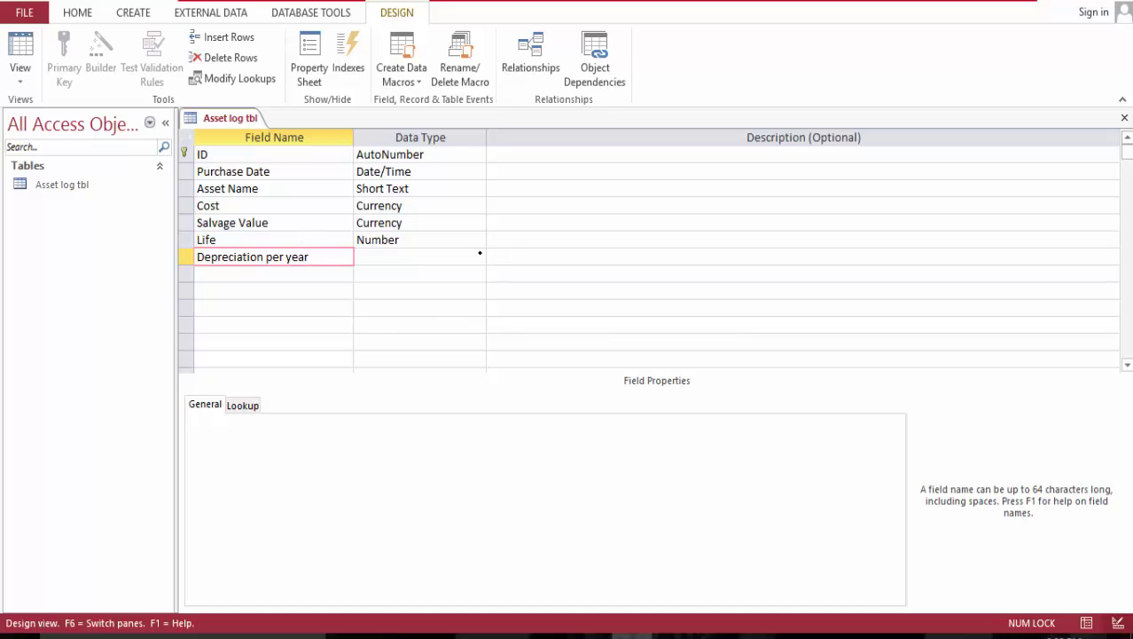
pyautogui.click(478, 257)
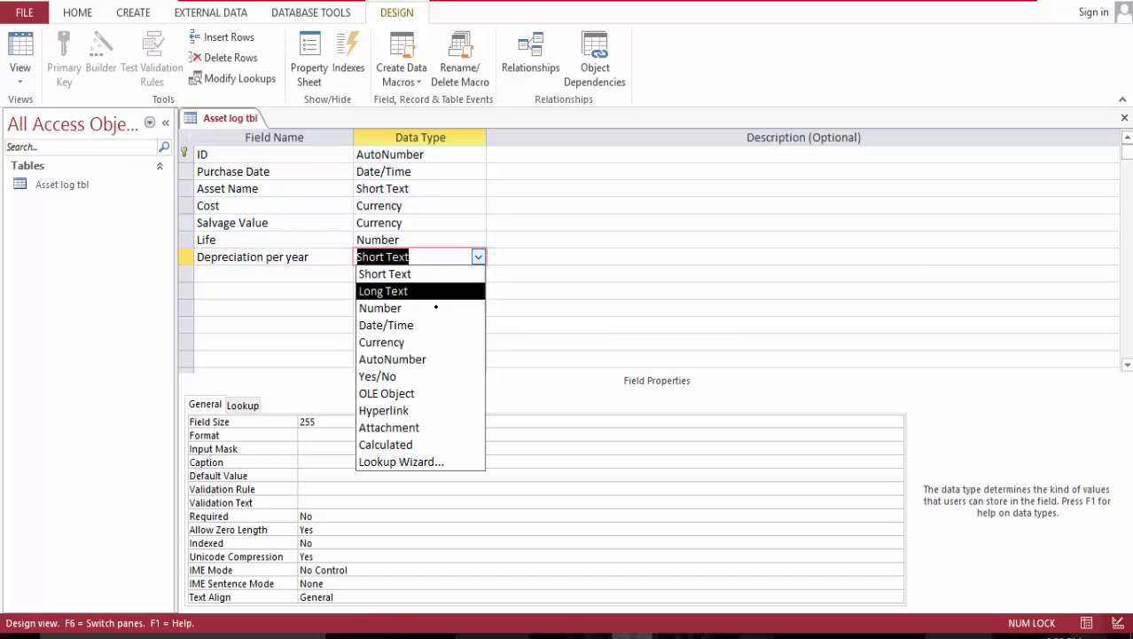
pyautogui.click(421, 444)
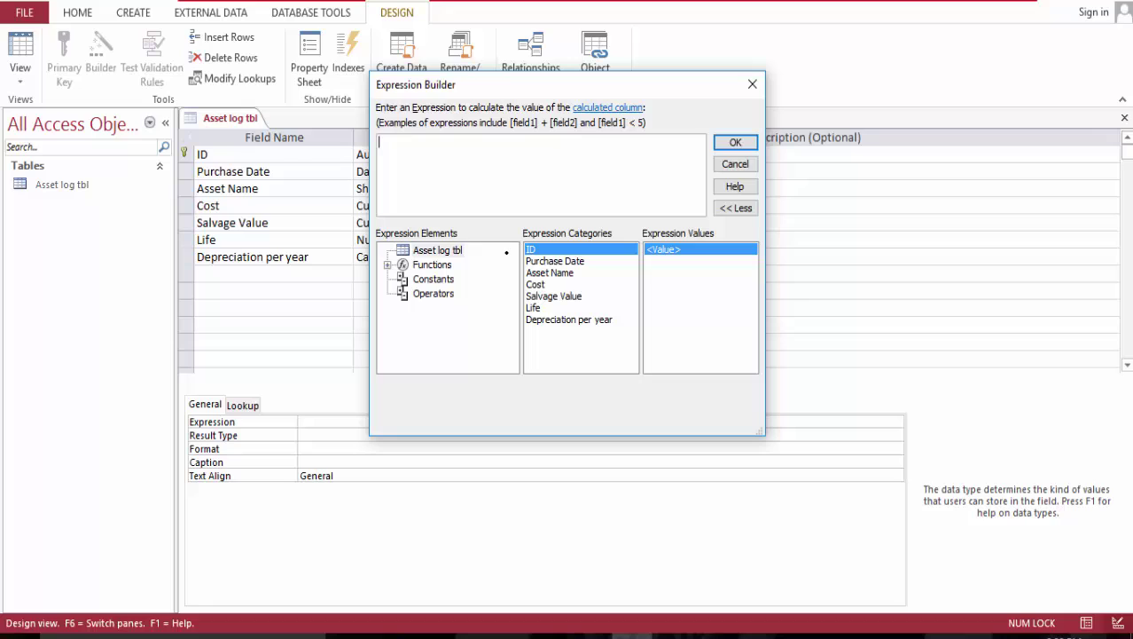
# - Insert the built-in financial function SLN into the calculated field's expression
pyautogui.click(432, 264)
pyautogui.doubleClick(429, 265)
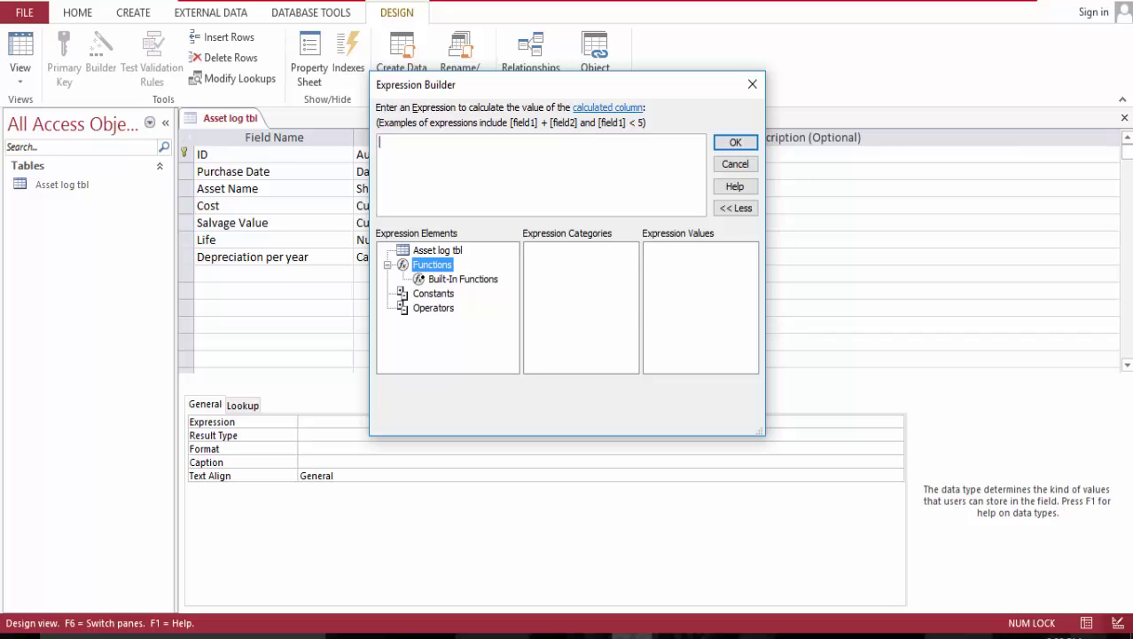
pyautogui.click(419, 279)
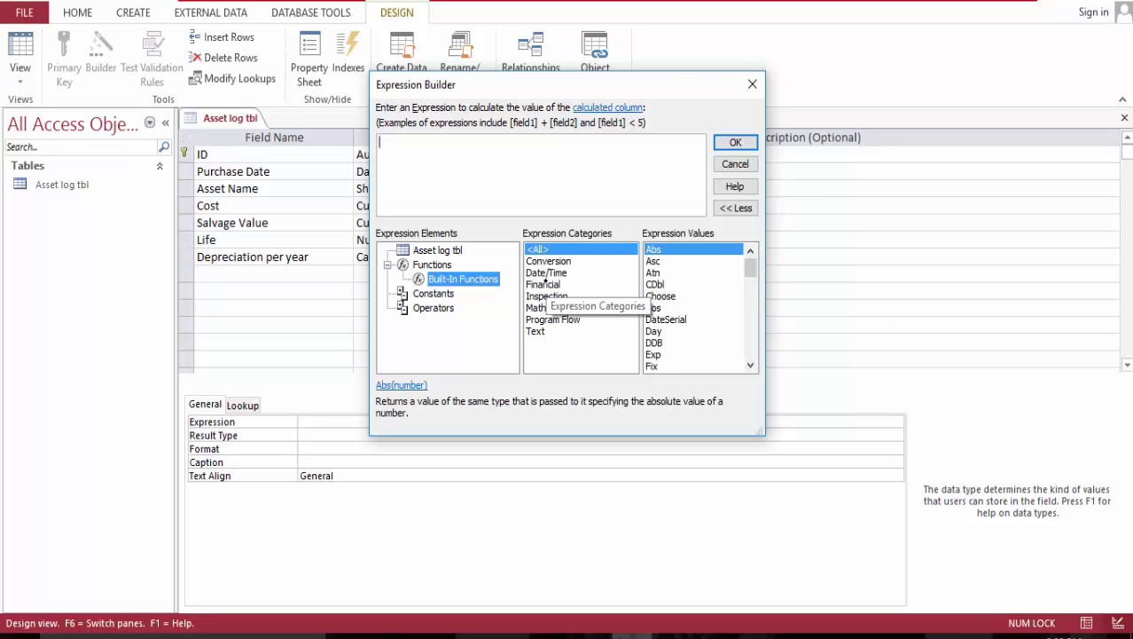
pyautogui.click(545, 284)
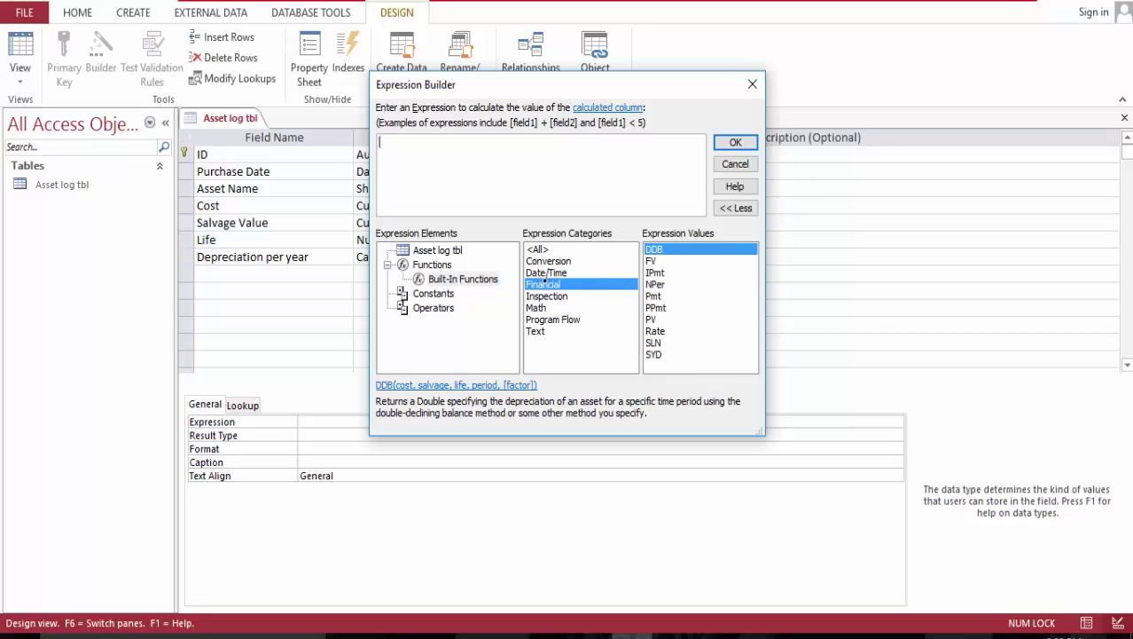
pyautogui.click(653, 343)
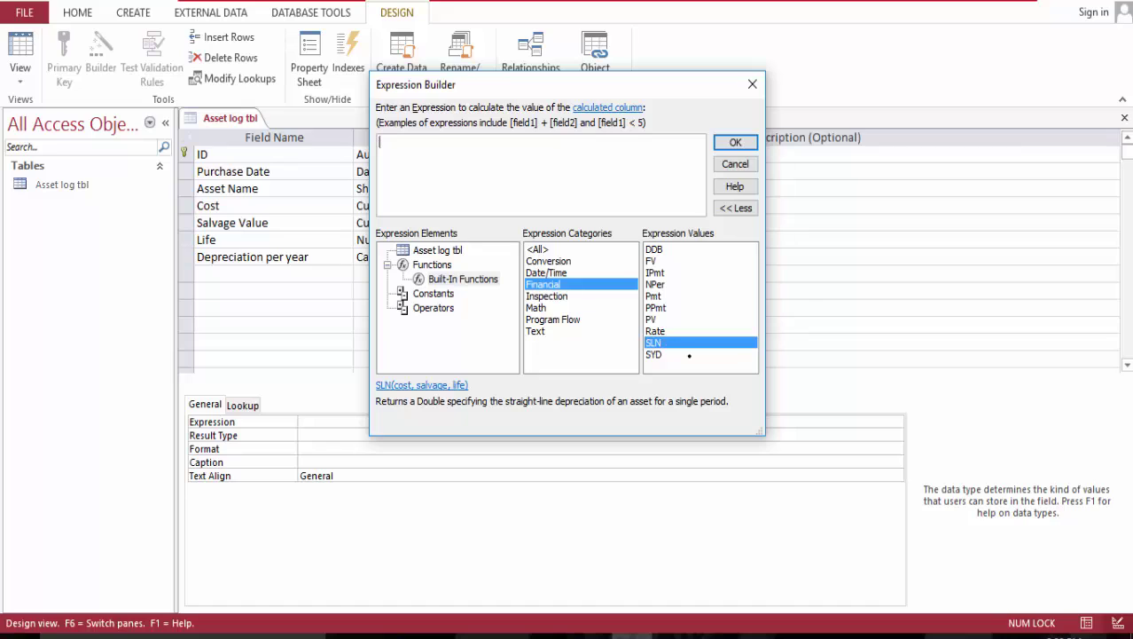
pyautogui.doubleClick(667, 341)
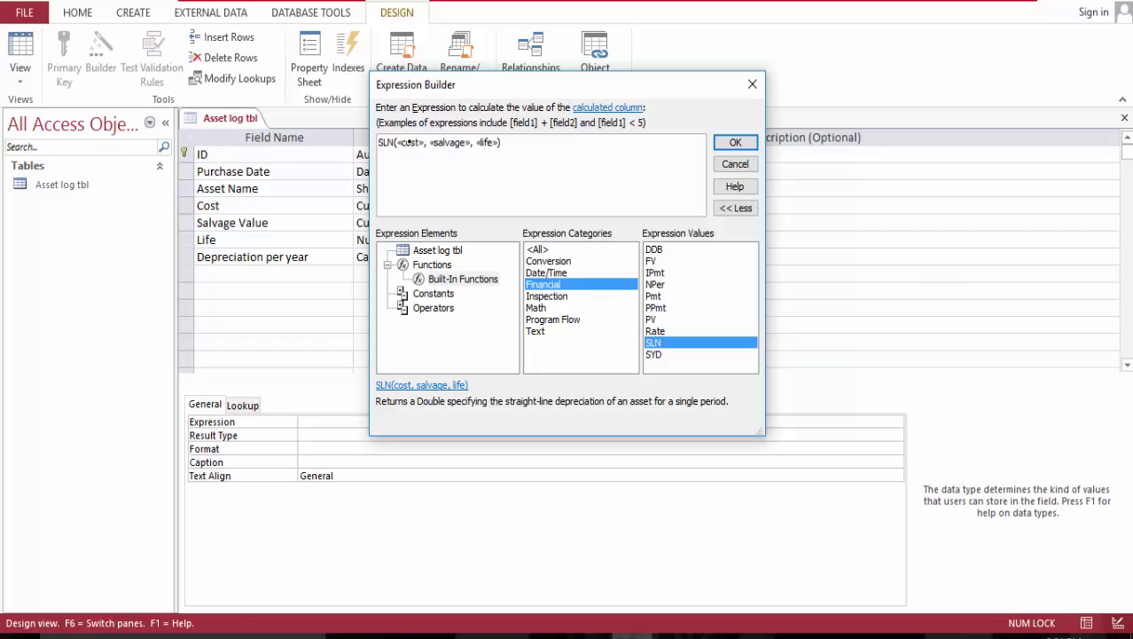
# - Replace the cost placeholder in the SLN expression with the Cost field
pyautogui.click(409, 142)
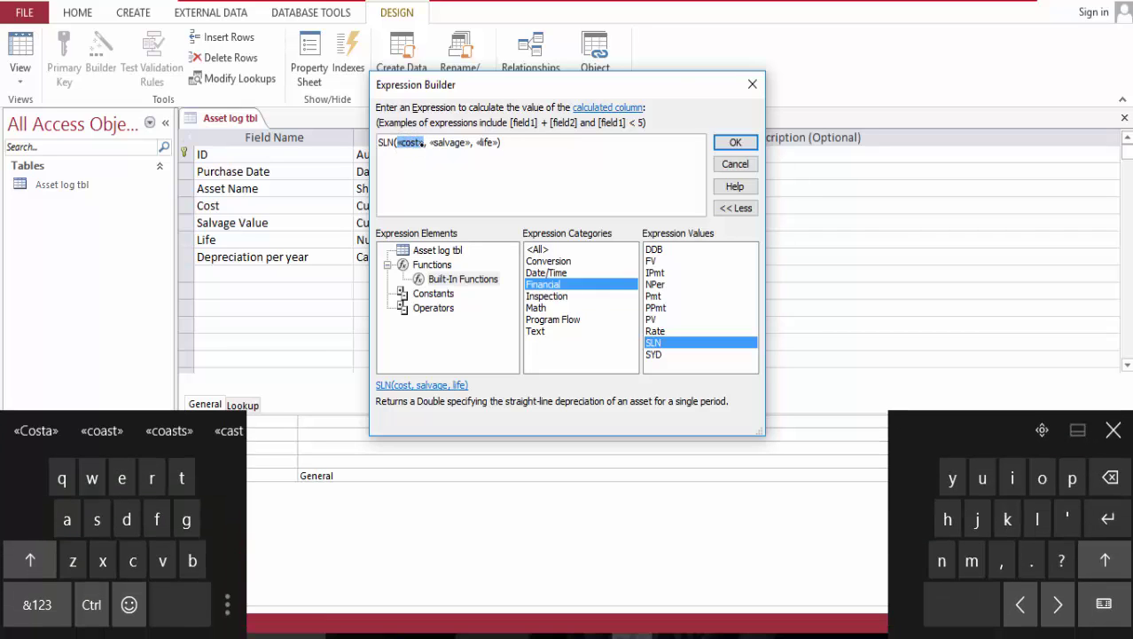
pyautogui.write('C')
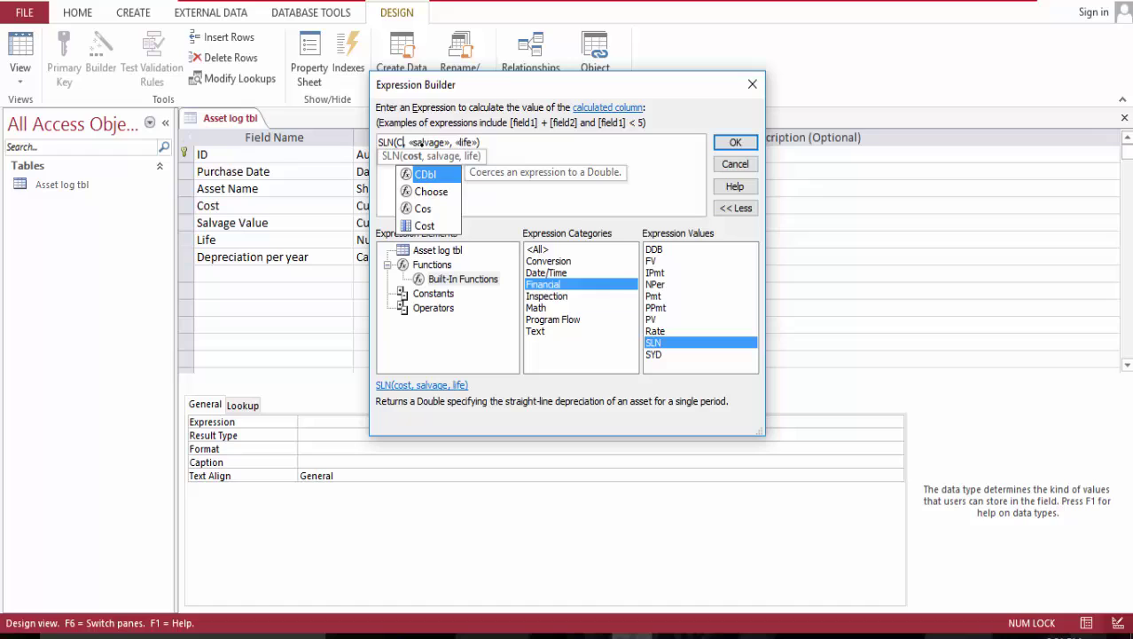
pyautogui.write('o')
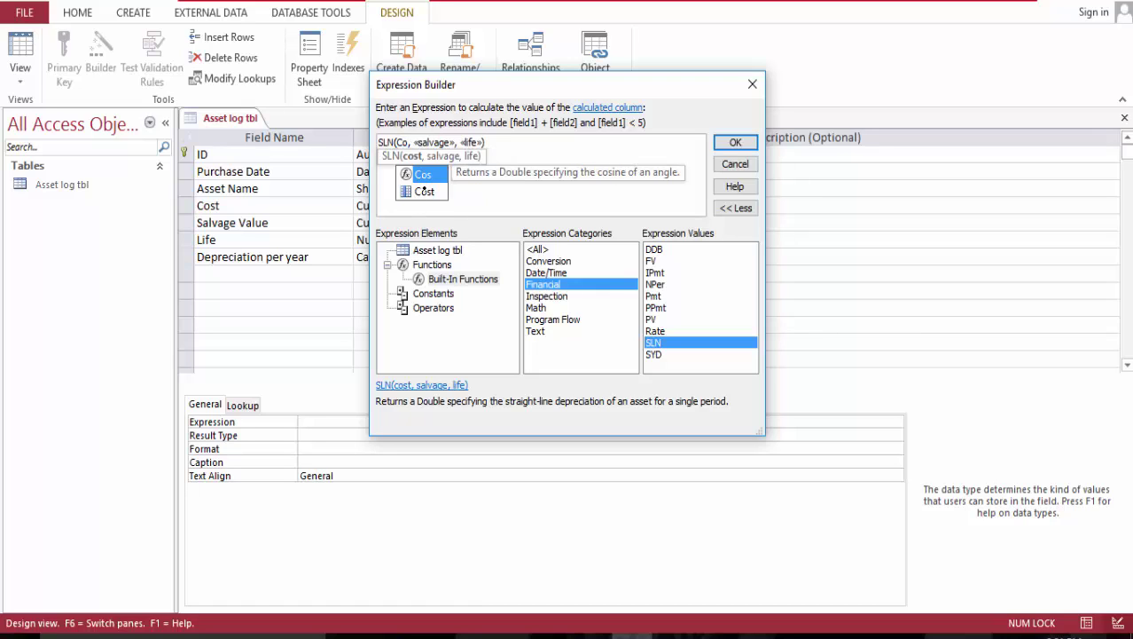
pyautogui.click(424, 192)
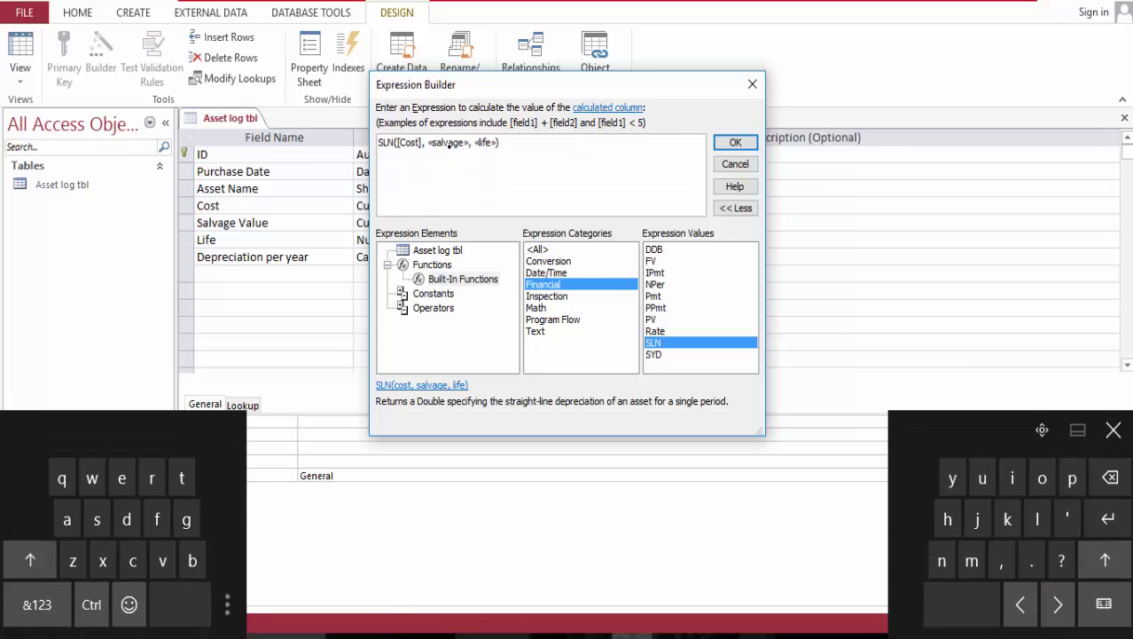
# - Replace the salvage placeholder in the SLN expression with the Salvage Value field
pyautogui.click(447, 142)
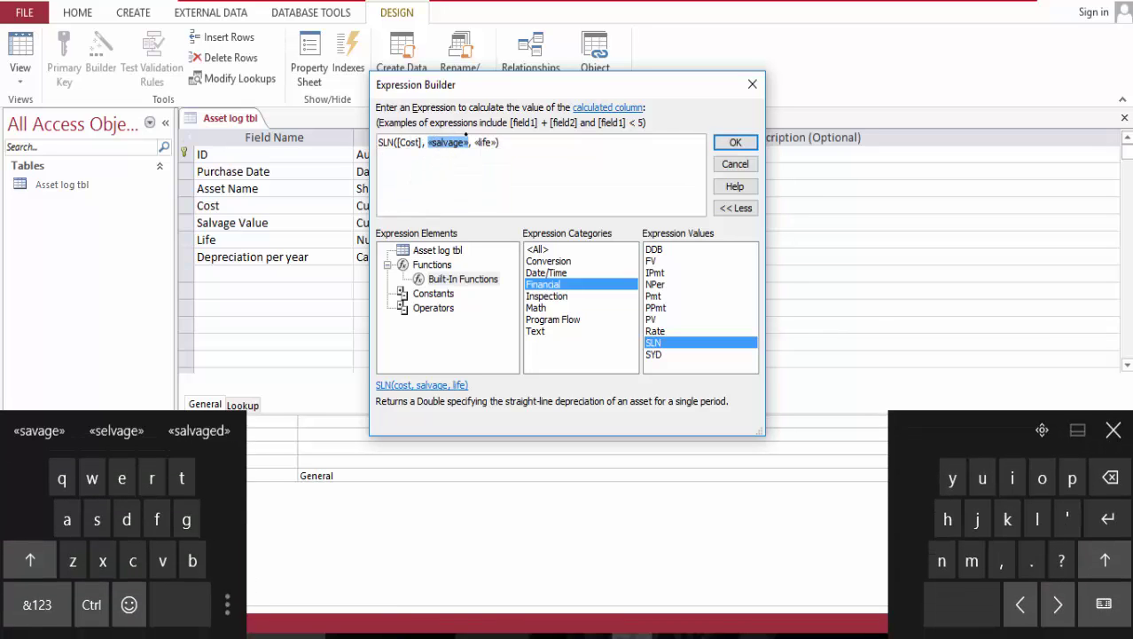
pyautogui.write('S')
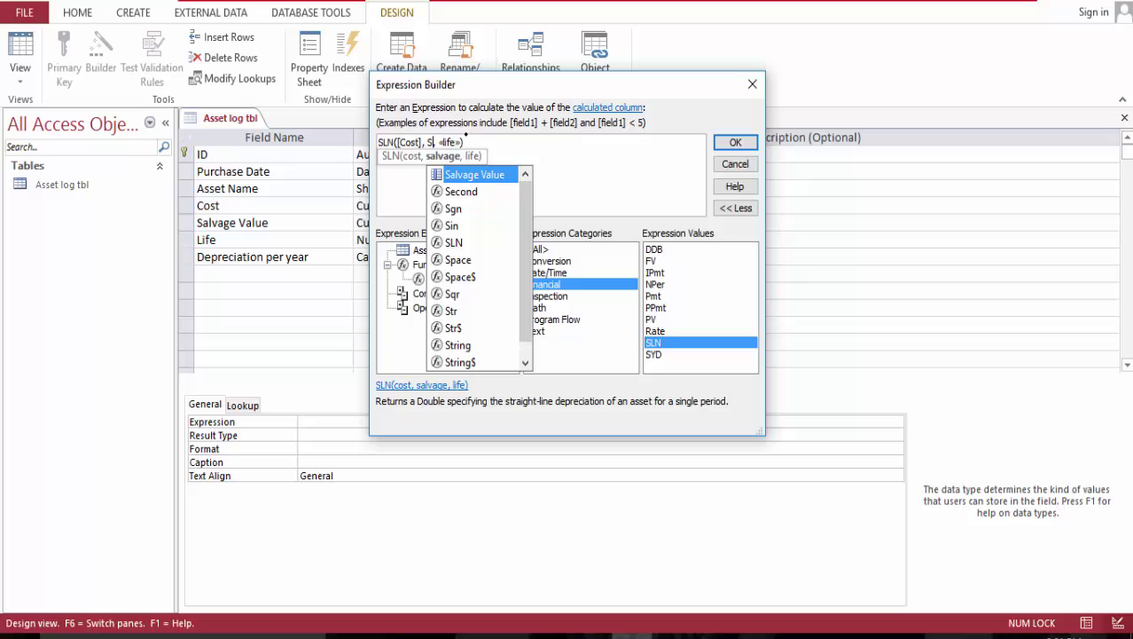
pyautogui.doubleClick(473, 174)
# - Replace the life placeholder in the SLN expression with the Life field and accept the finished expression
pyautogui.doubleClick(505, 141)
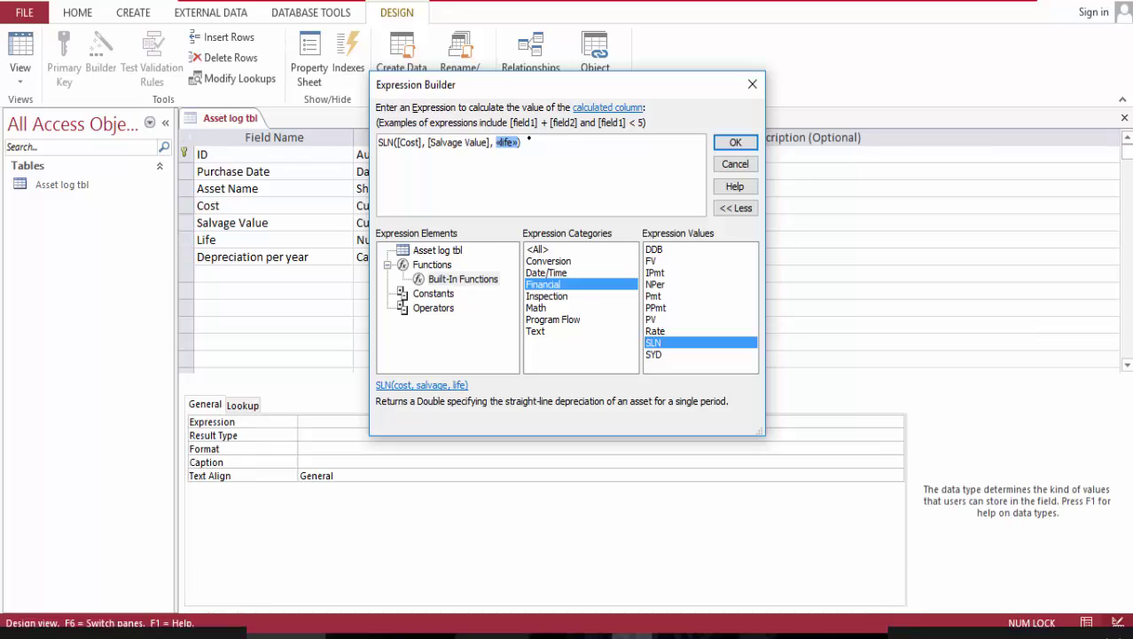
pyautogui.write('L')
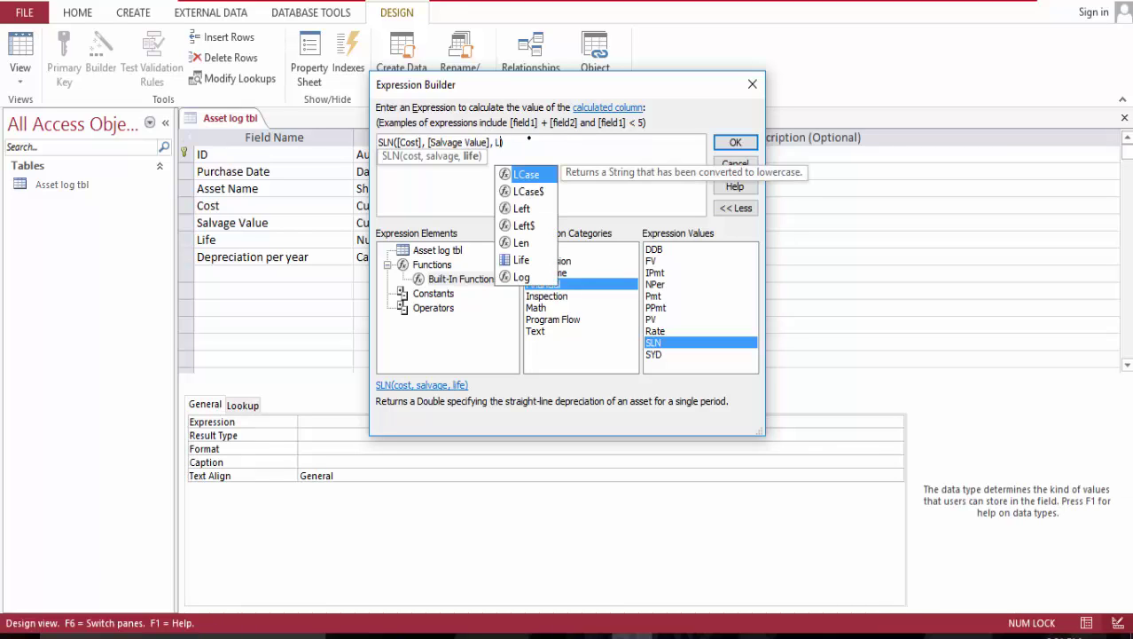
pyautogui.write('if')
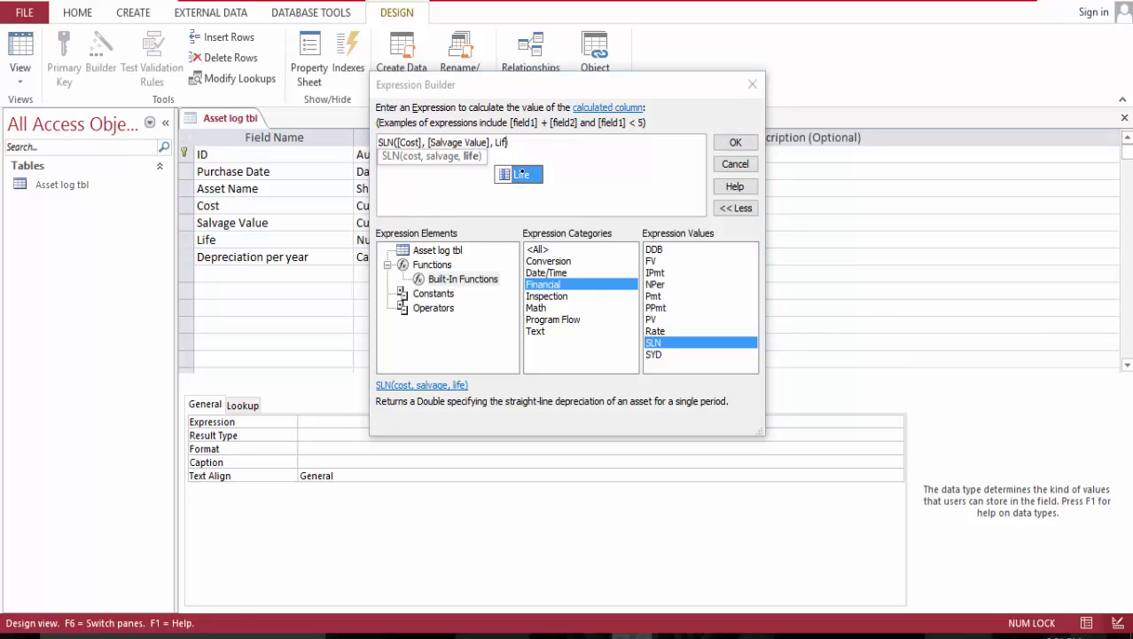
pyautogui.click(521, 174)
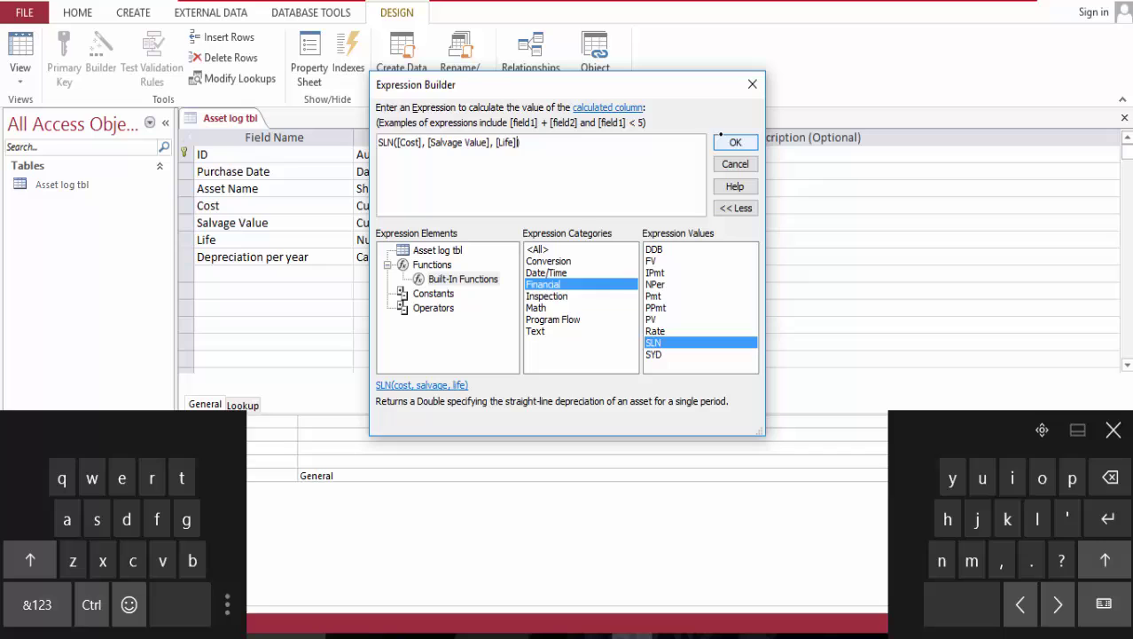
pyautogui.click(732, 142)
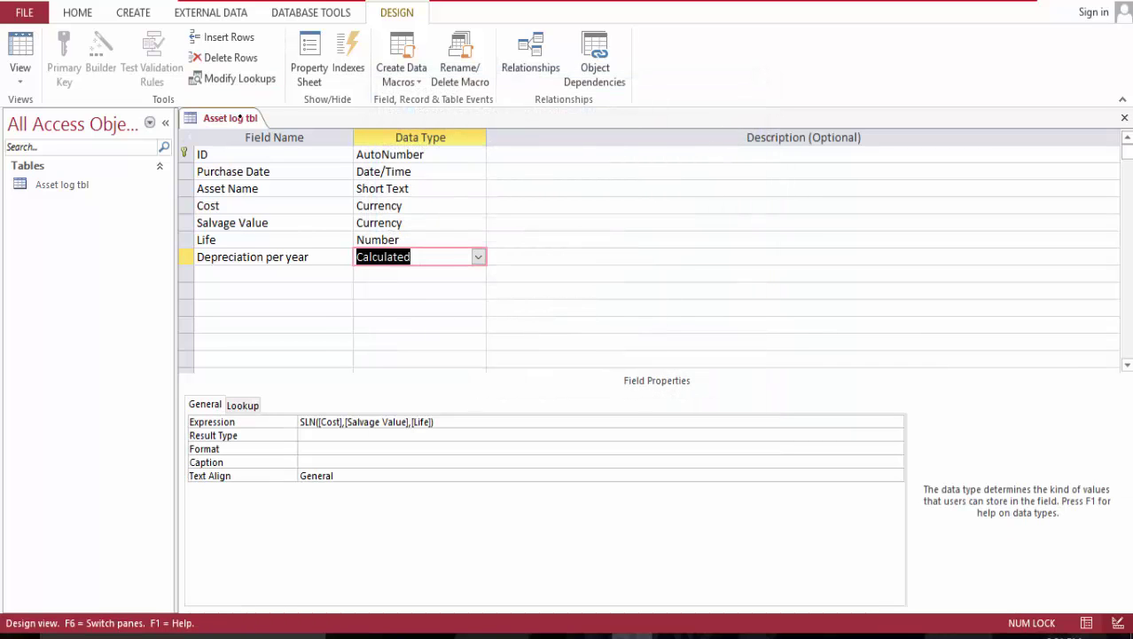
# - Save the asset log table design and display the table in Datasheet view
pyautogui.rightClick(241, 118)
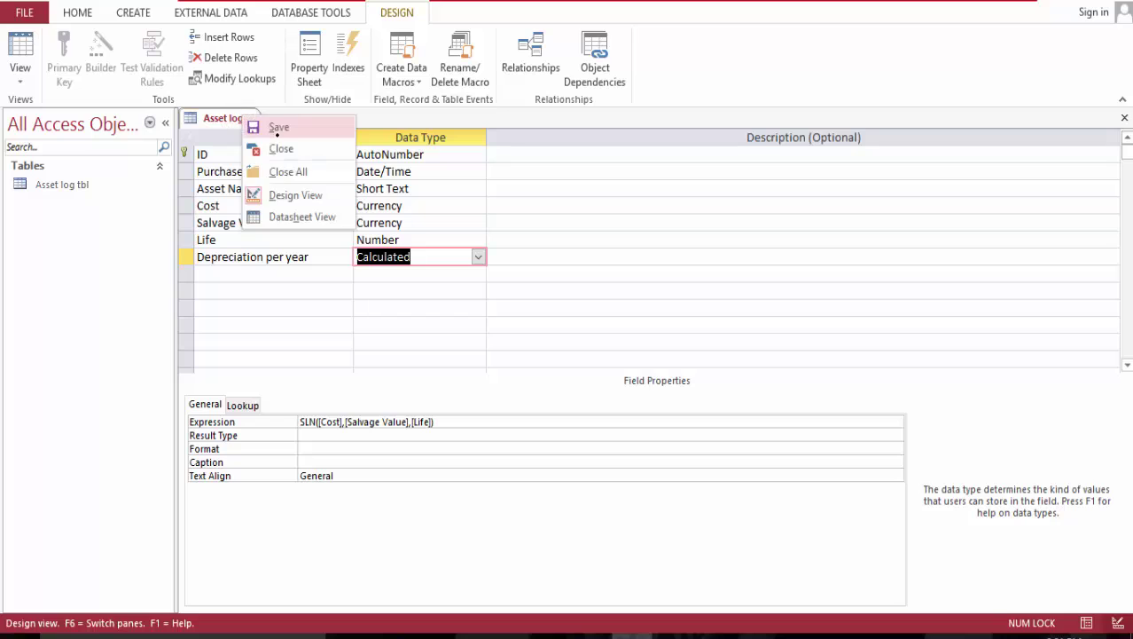
pyautogui.click(280, 125)
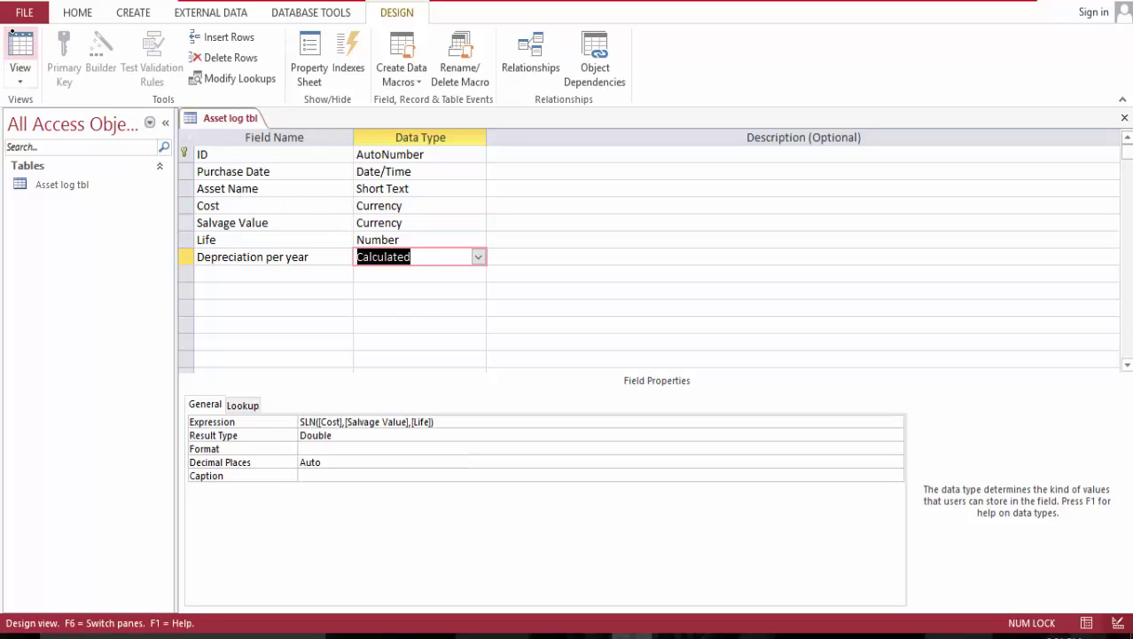
pyautogui.click(10, 45)
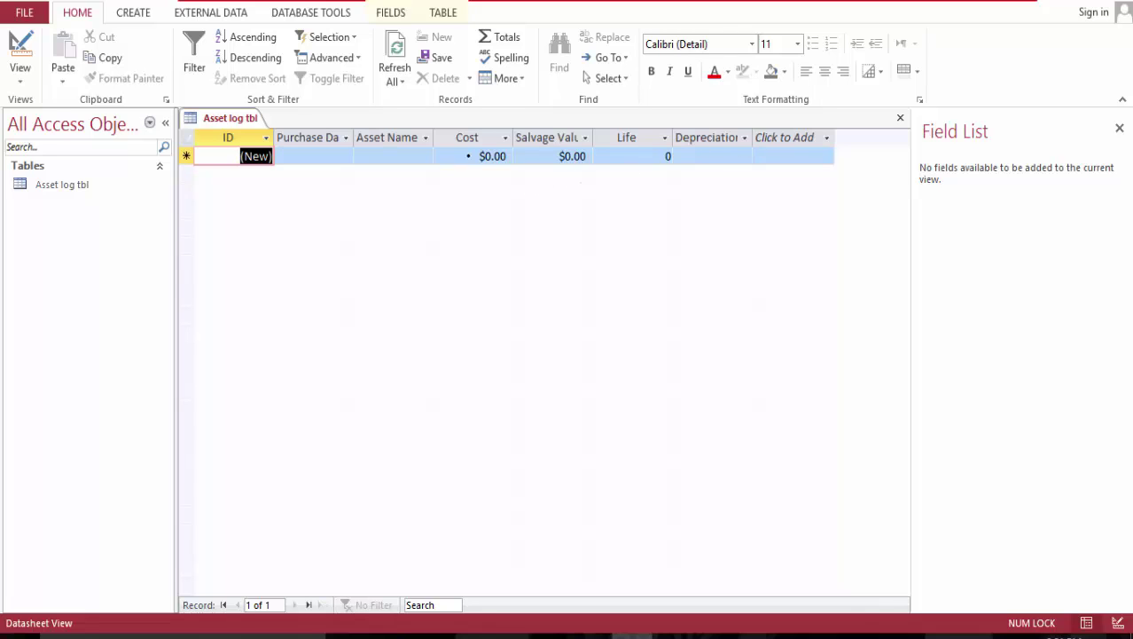
# - Back in Design view, format the Depreciation per year field as Currency with 2 decimal places
pyautogui.click(19, 45)
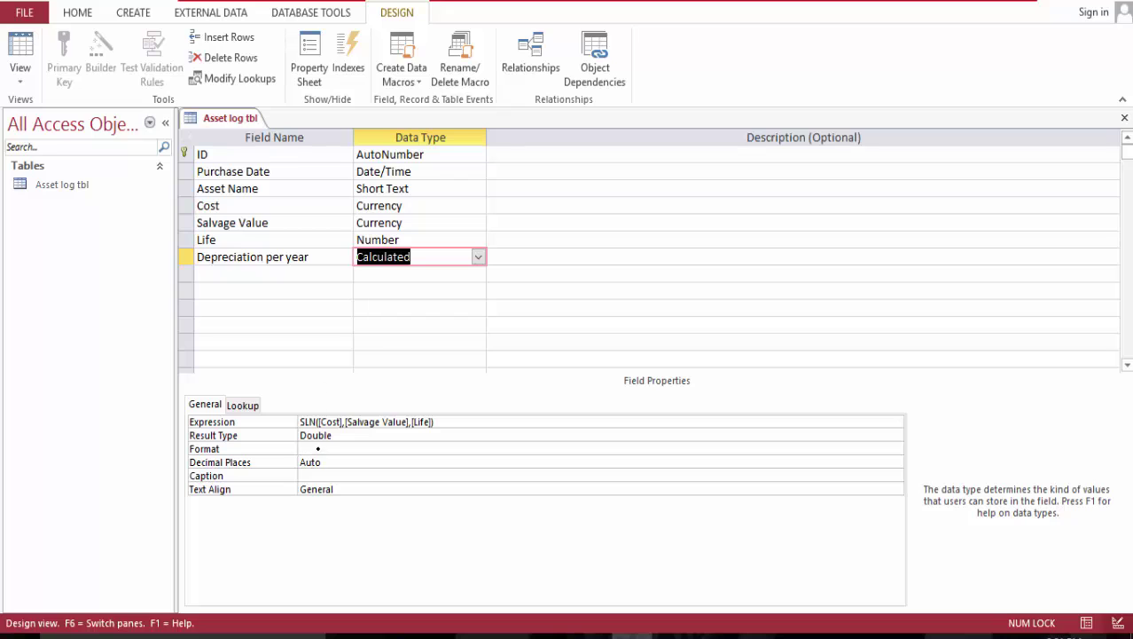
pyautogui.click(317, 447)
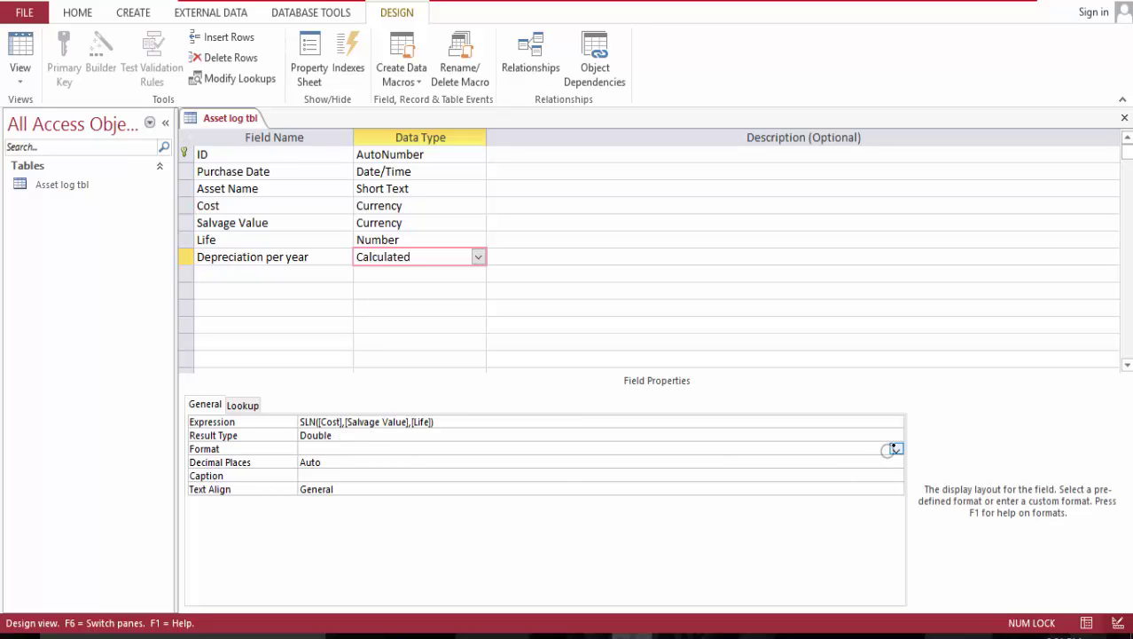
pyautogui.click(895, 449)
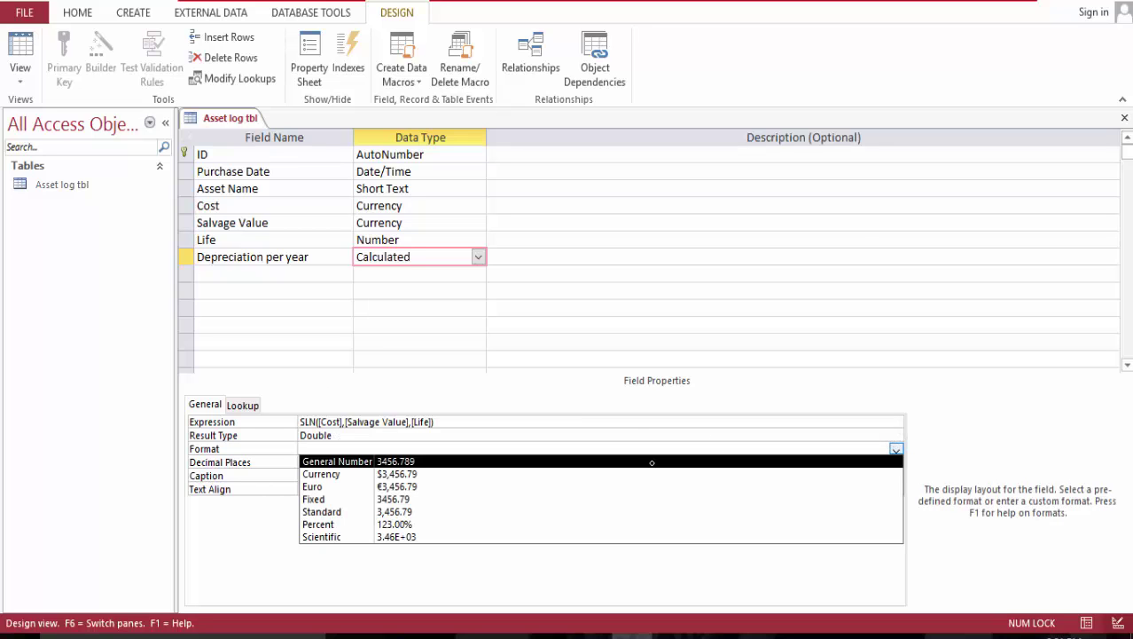
pyautogui.click(446, 474)
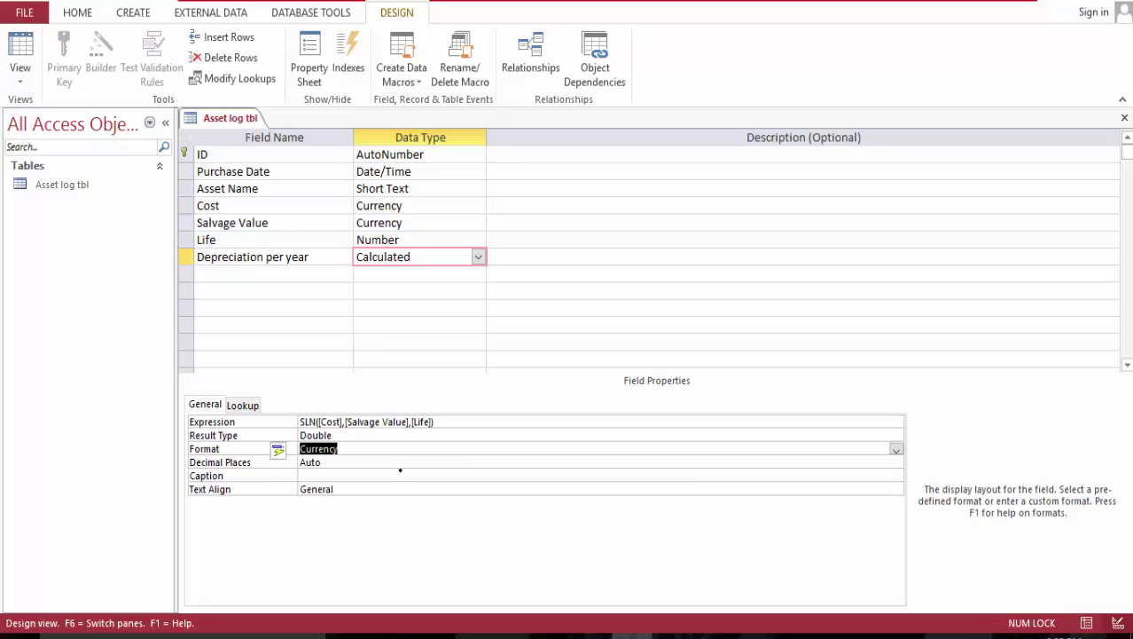
pyautogui.click(408, 462)
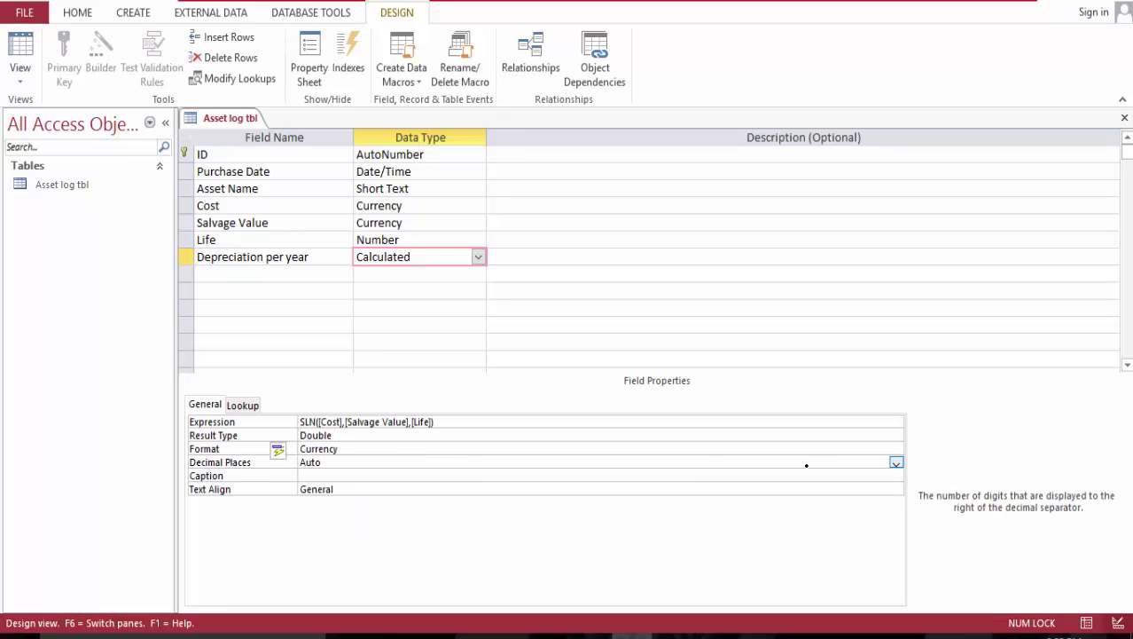
pyautogui.click(895, 462)
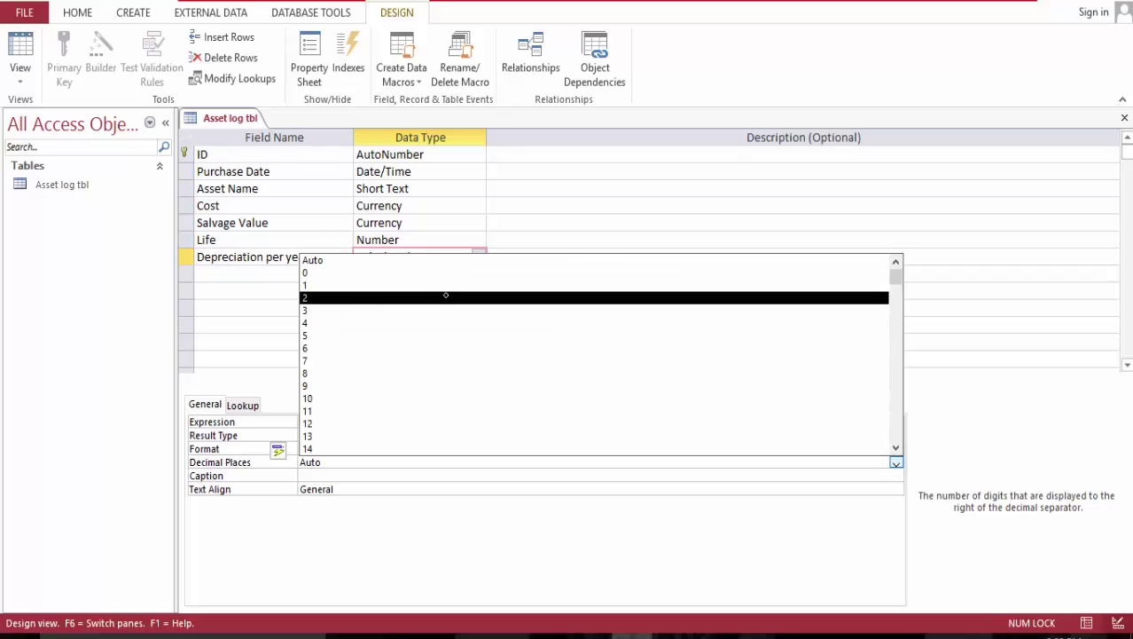
pyautogui.click(441, 300)
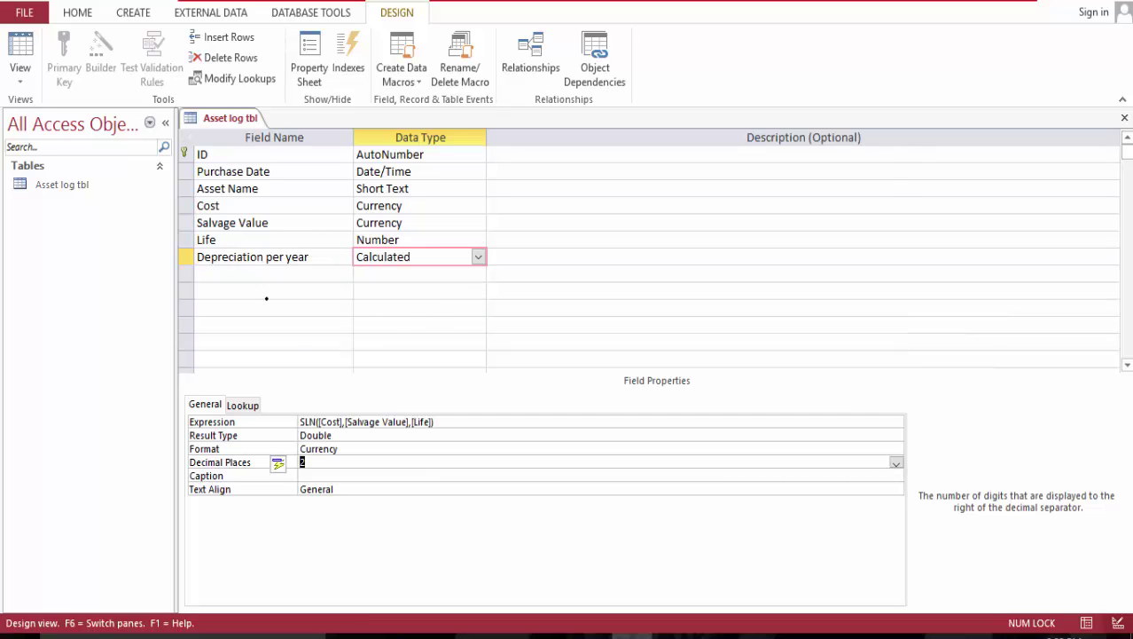
# - Save the field format changes and reopen the table in Datasheet view
pyautogui.rightClick(224, 113)
pyautogui.click(263, 123)
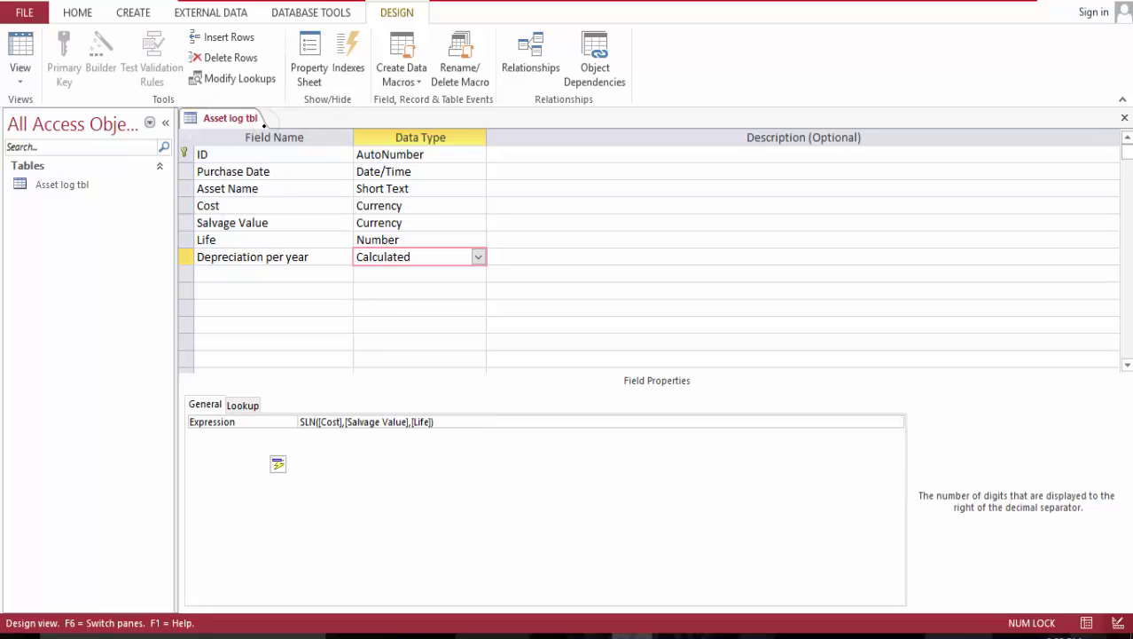
pyautogui.click(18, 46)
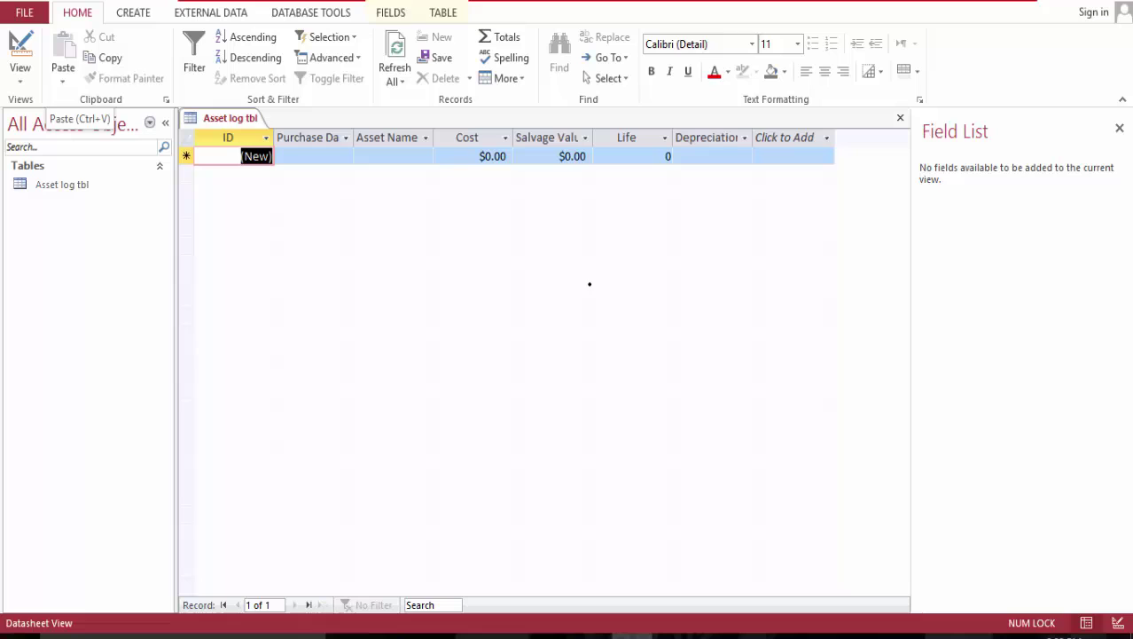
# - Fit the Purchase Date column to its heading and enter today's date, 12/31/2016, in the new record
pyautogui.doubleClick(354, 137)
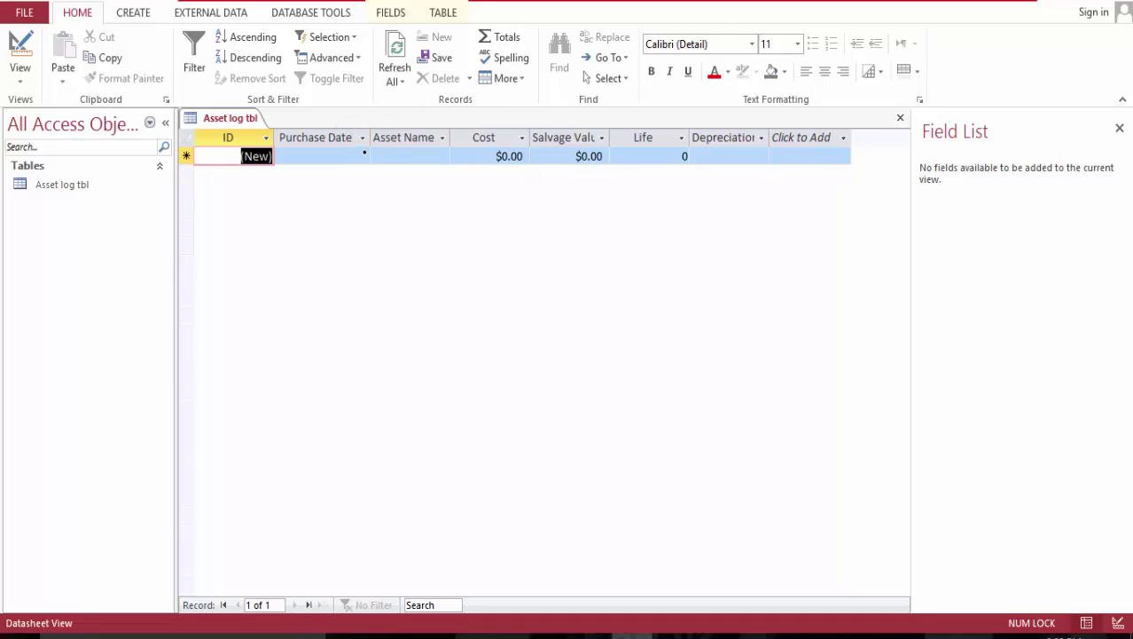
pyautogui.click(366, 156)
pyautogui.click(379, 156)
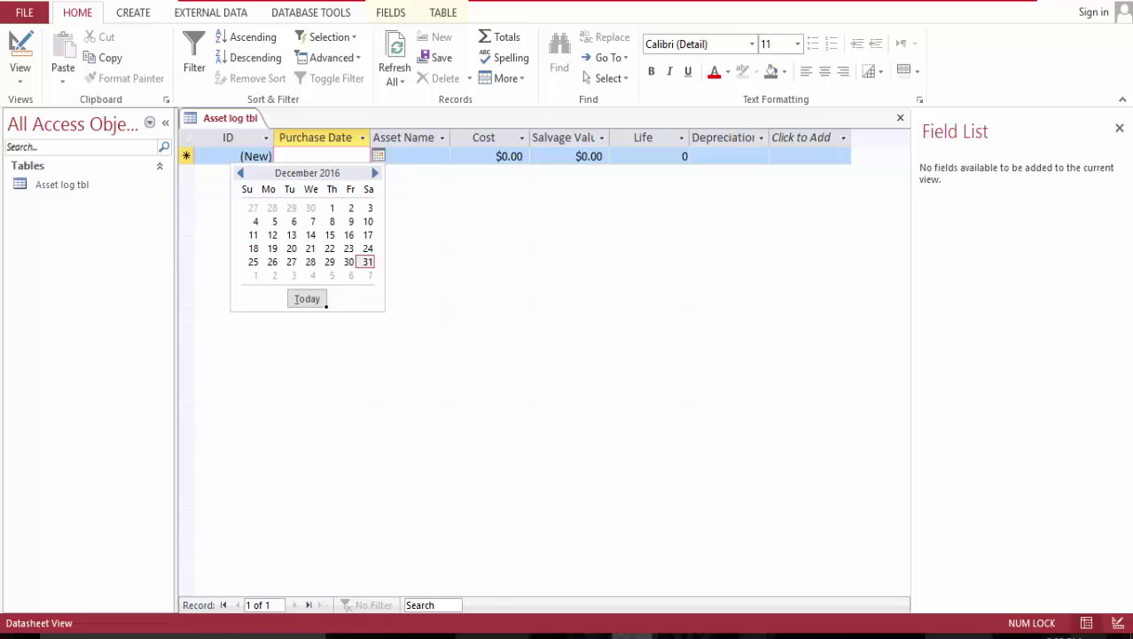
pyautogui.click(307, 298)
# - Enter Dell Computer as the asset name of the first record
pyautogui.click(432, 156)
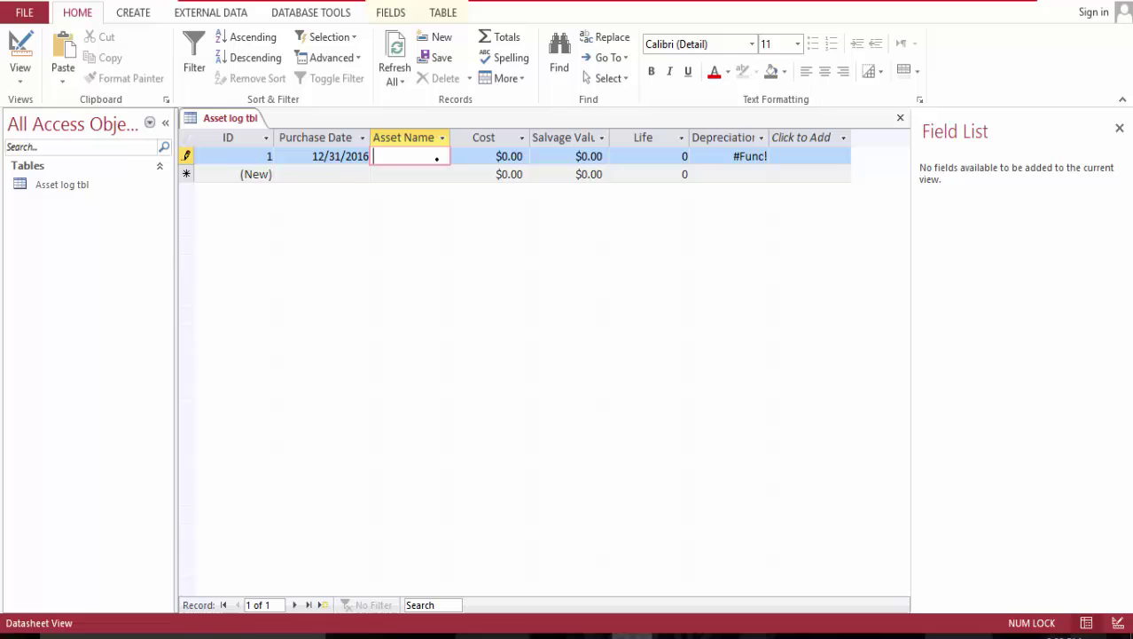
pyautogui.write('Dell')
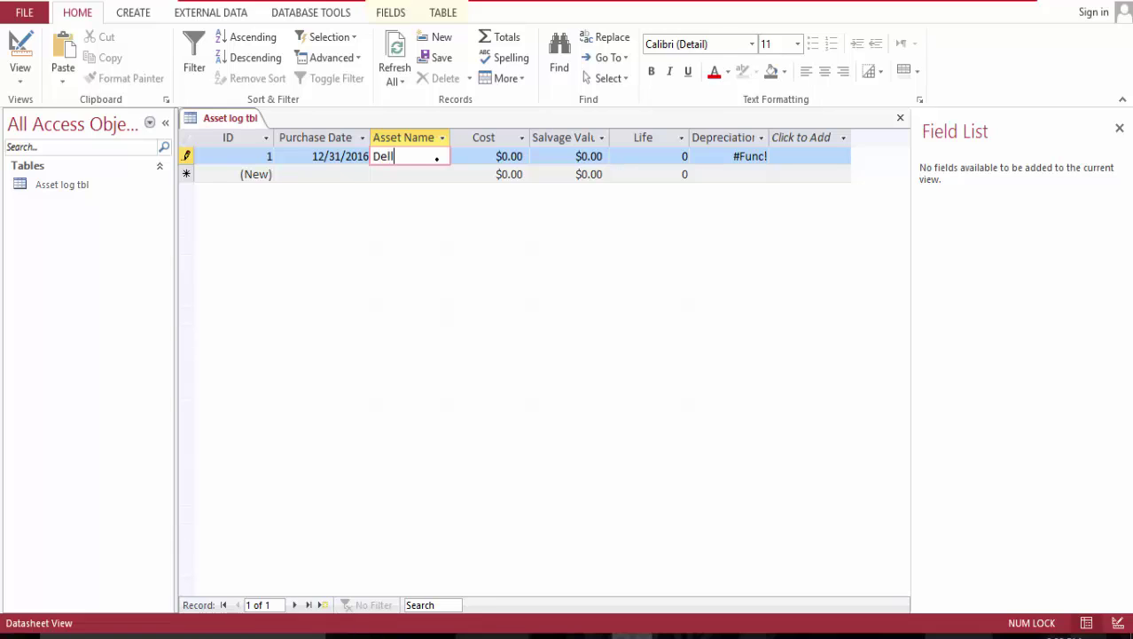
pyautogui.write(' Compute')
pyautogui.write('r')
pyautogui.press('Tab')
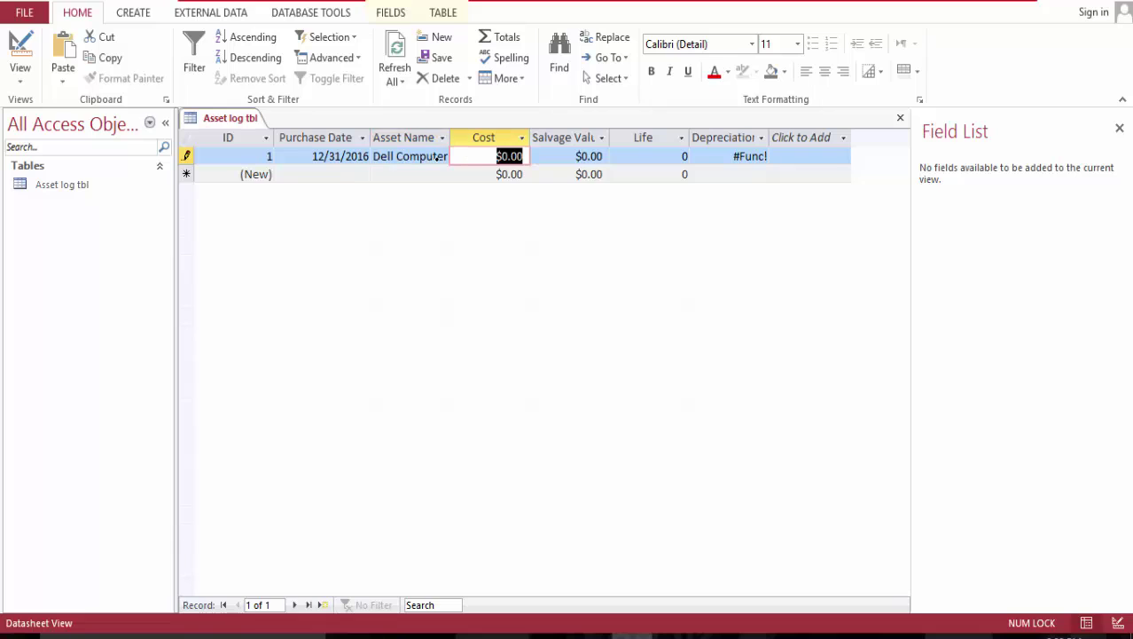
# - Enter a cost of 500, a salvage value of 50 and a life of 2 for the Dell Computer record
pyautogui.write('500')
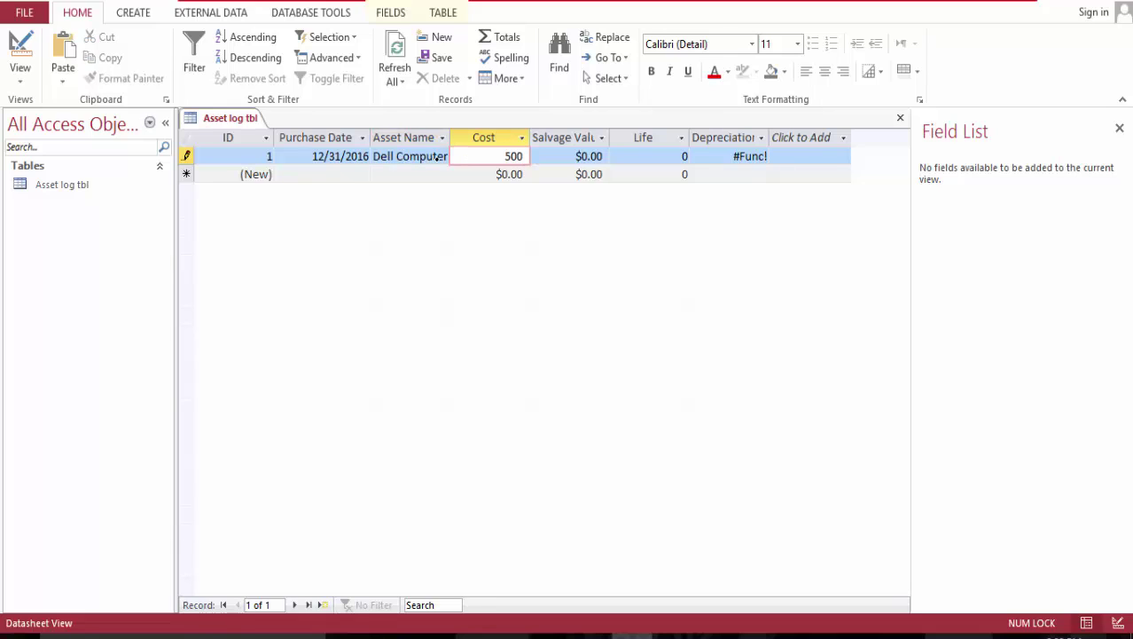
pyautogui.press('Tab')
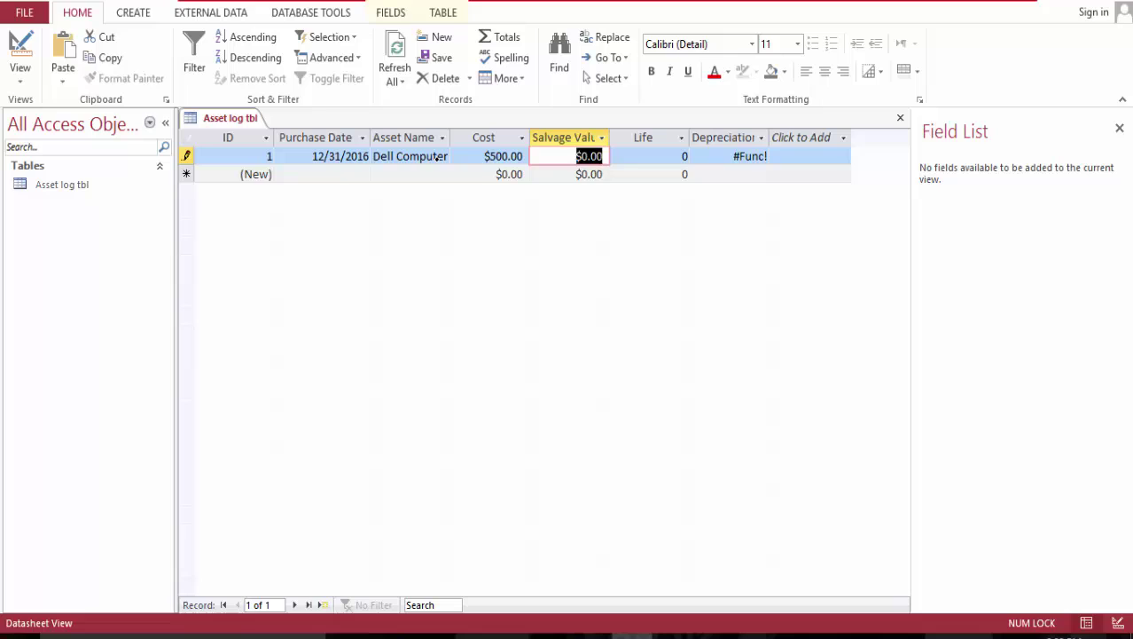
pyautogui.write('50')
pyautogui.press('Tab')
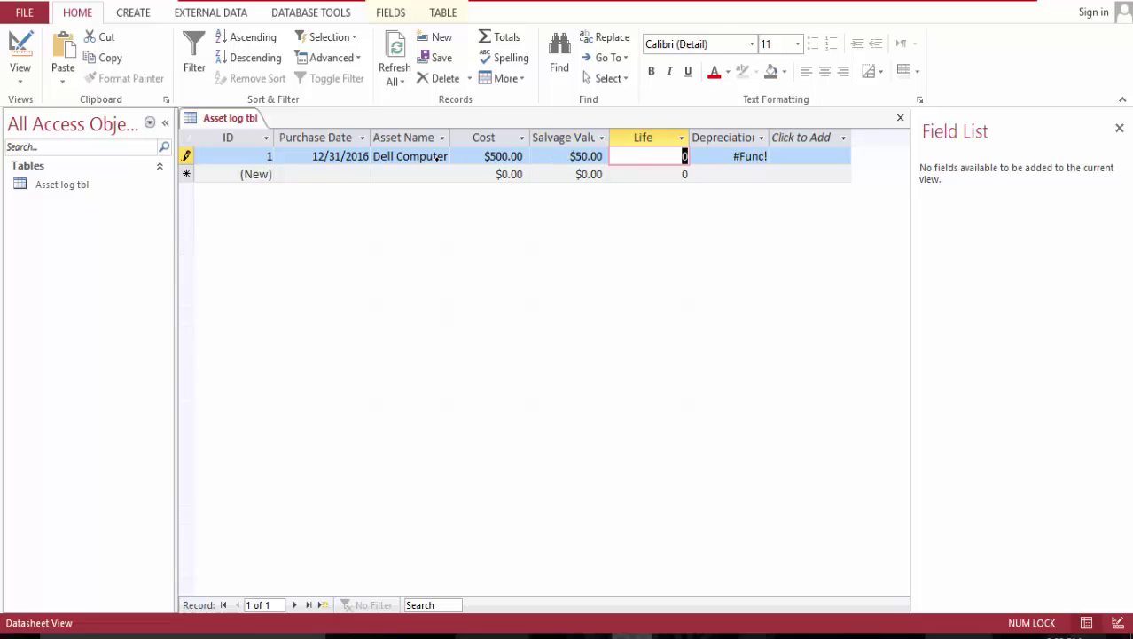
pyautogui.write('2')
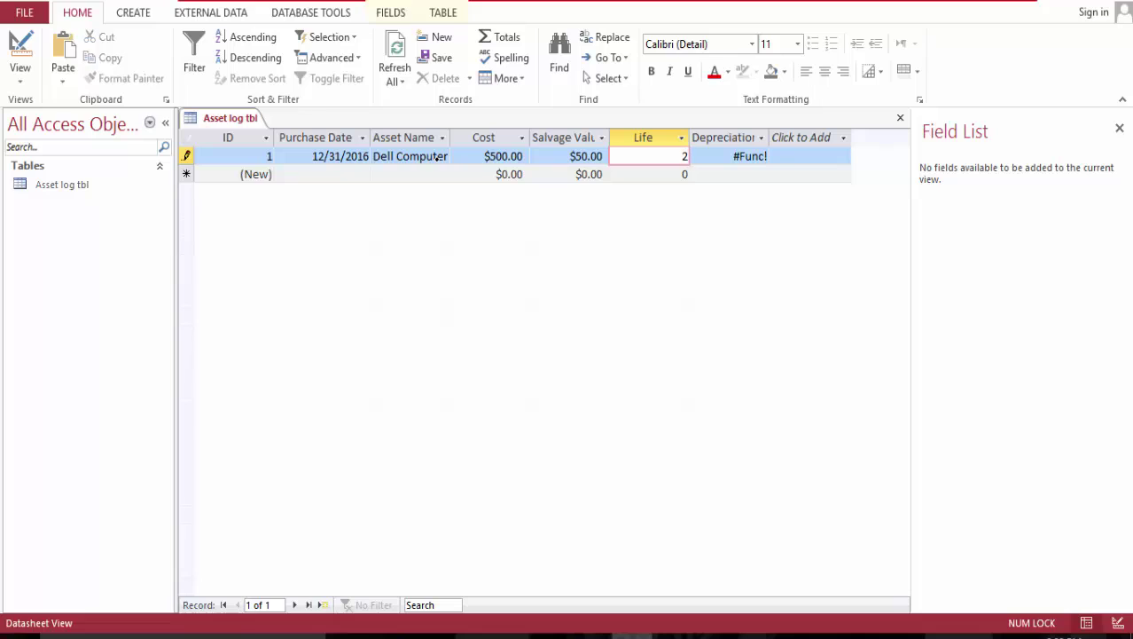
pyautogui.press('Tab')
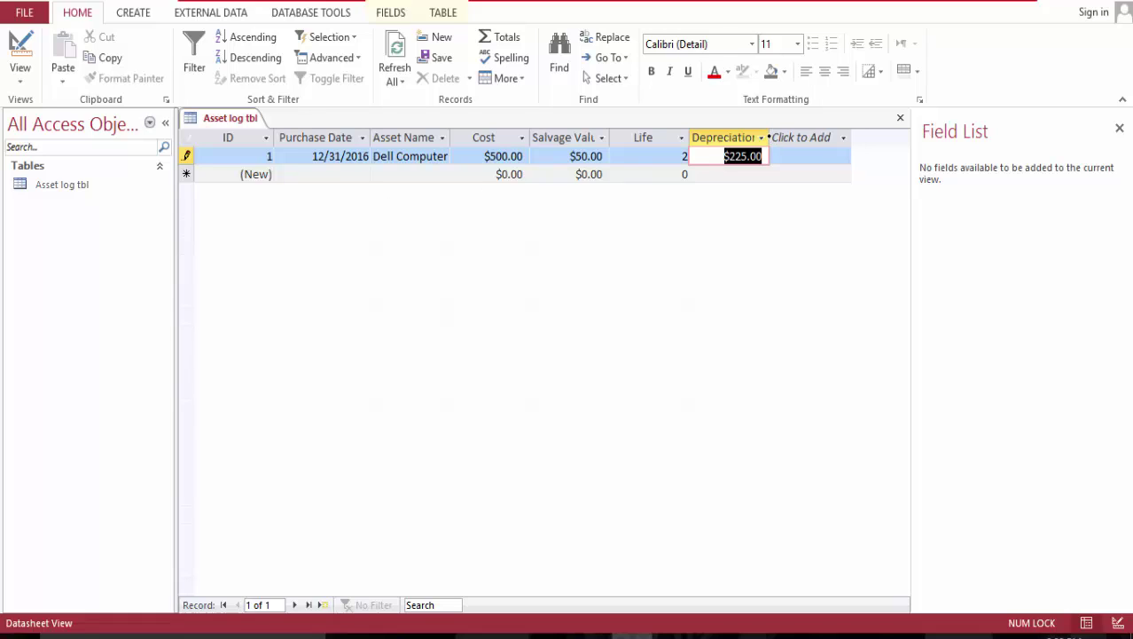
pyautogui.click(772, 137)
# - Set the Dell Computer record's life to 5
pyautogui.doubleClick(677, 156)
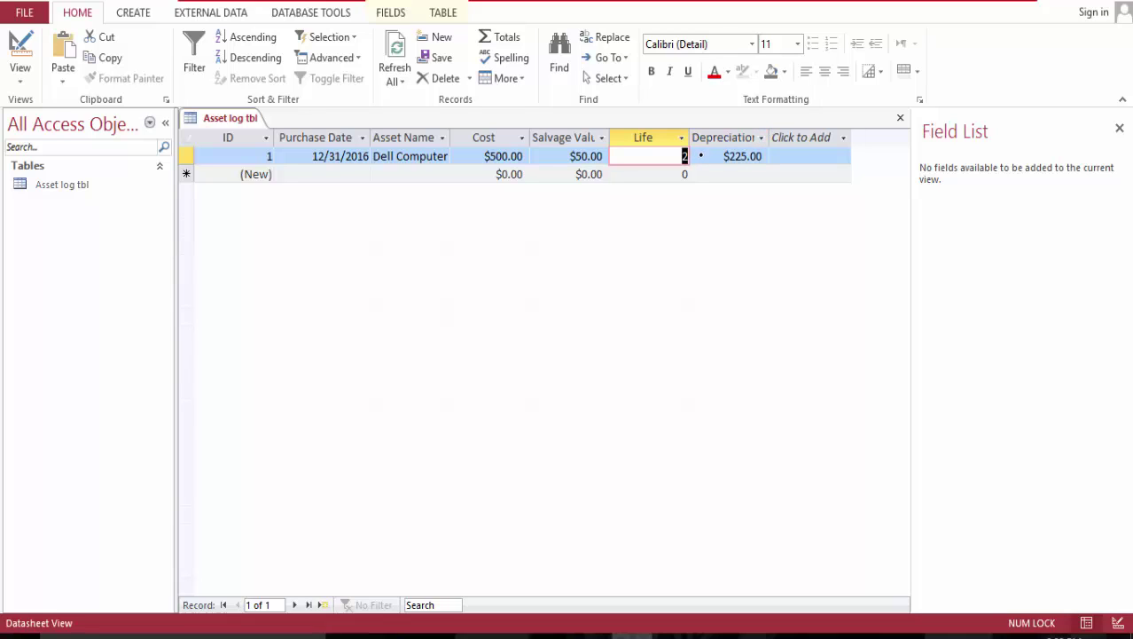
pyautogui.write('5')
pyautogui.press('Tab')
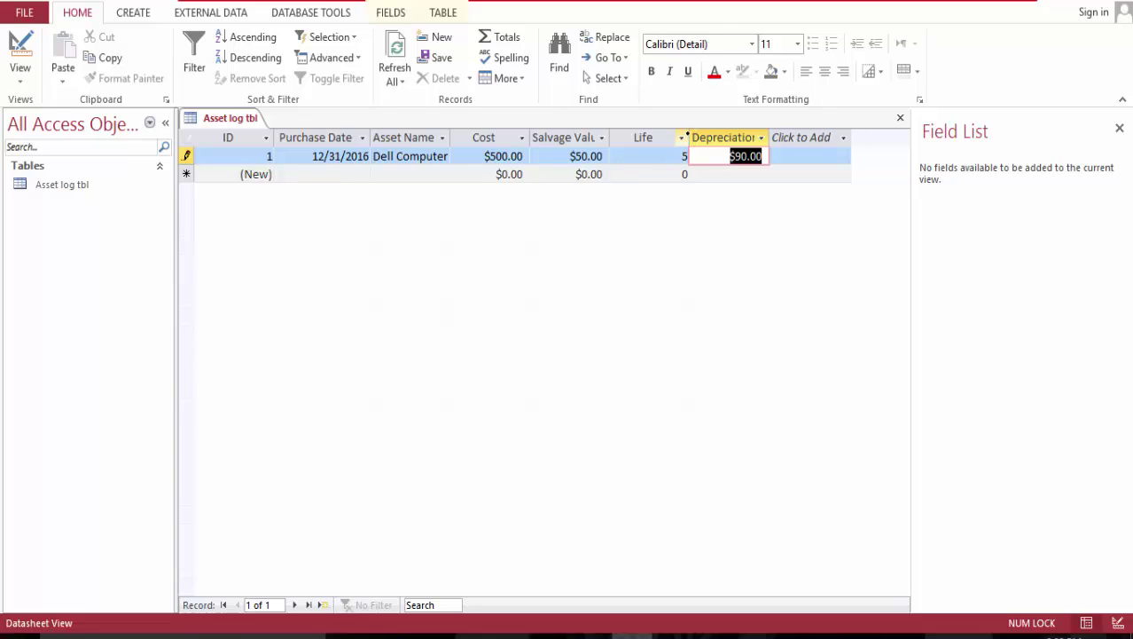
# - Fit the widths of the Life and Salvage Value columns to their contents
pyautogui.click(682, 137)
pyautogui.click(691, 133)
pyautogui.doubleClick(690, 135)
pyautogui.click(681, 134)
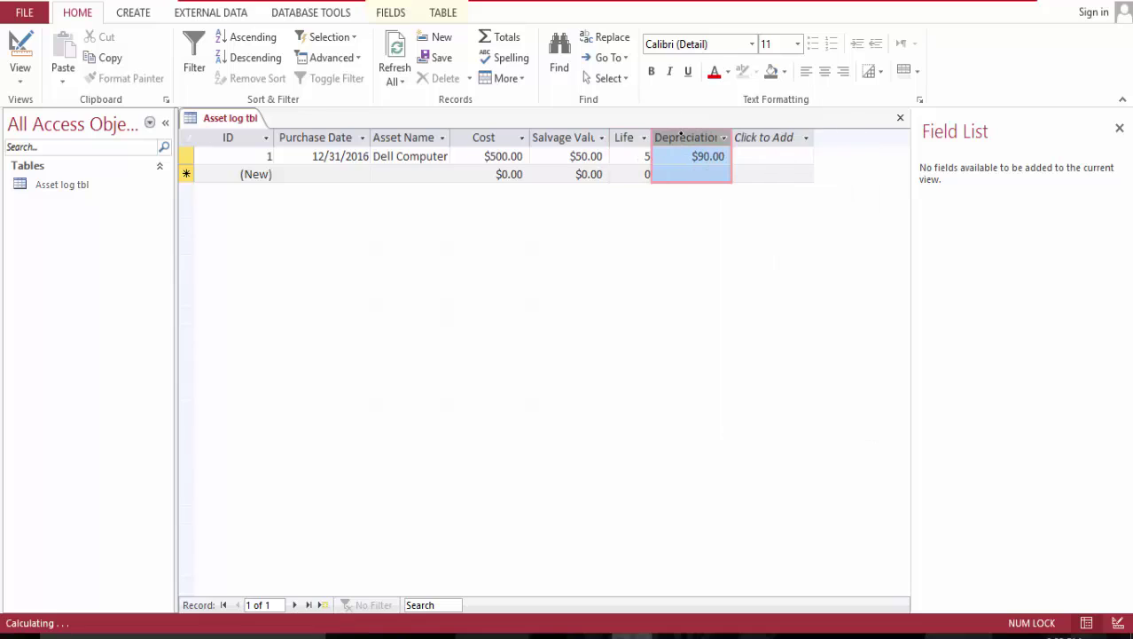
pyautogui.doubleClick(611, 134)
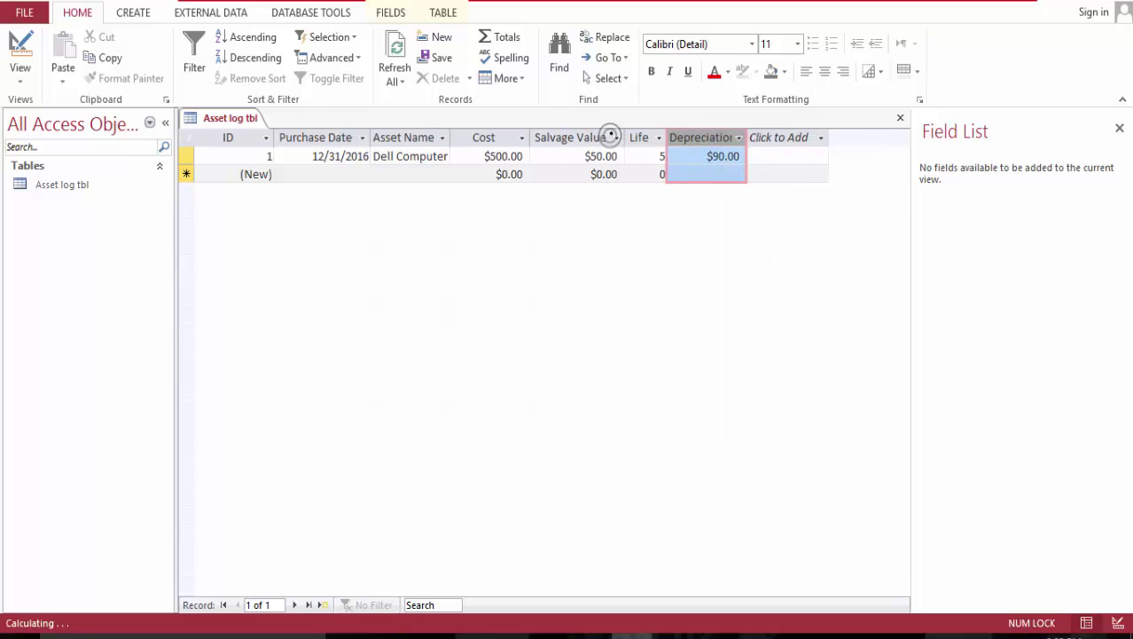